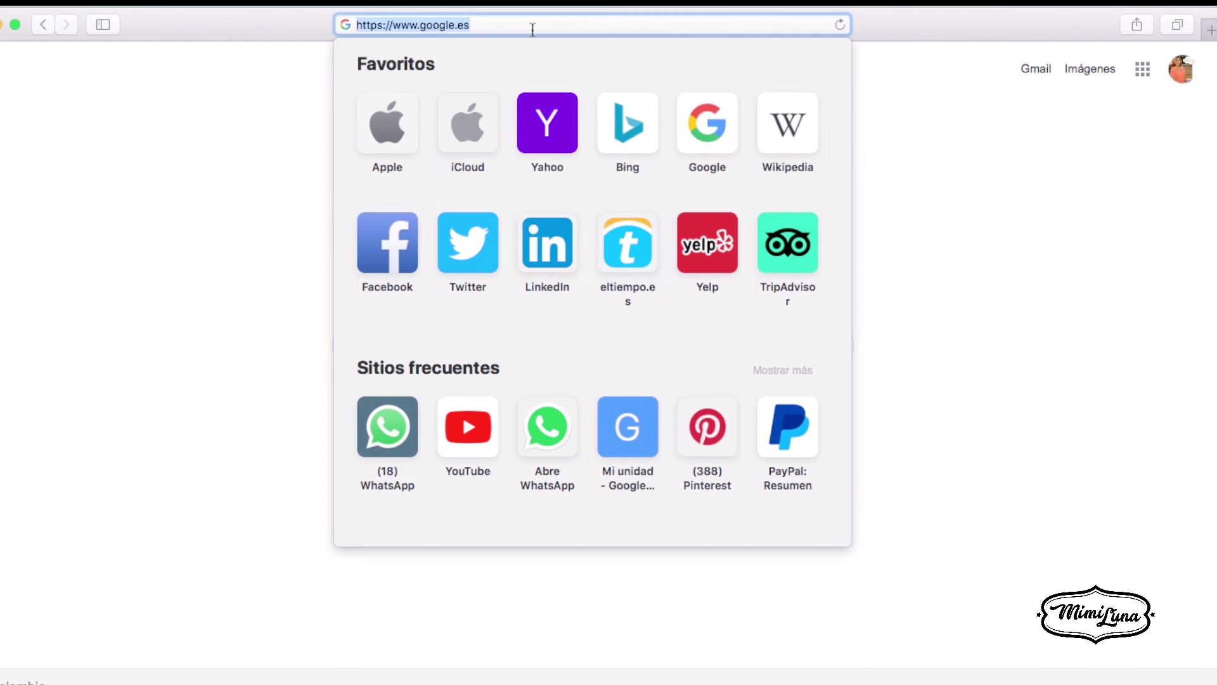
text(www.si)
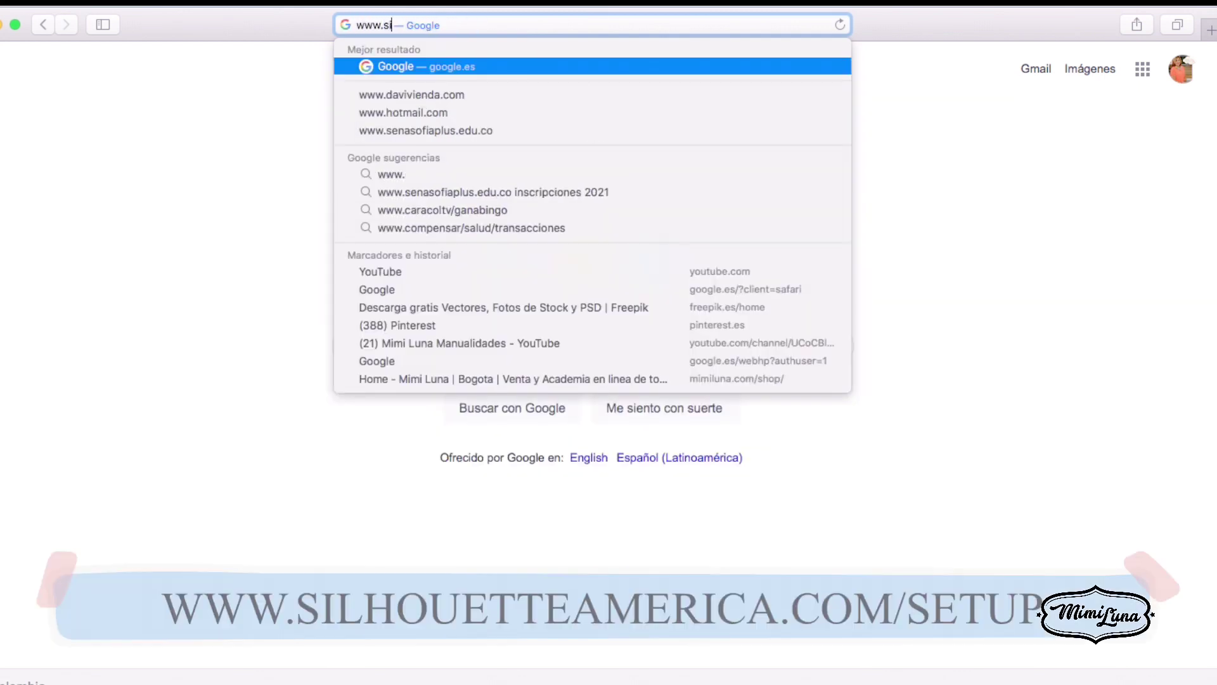
text(ho)
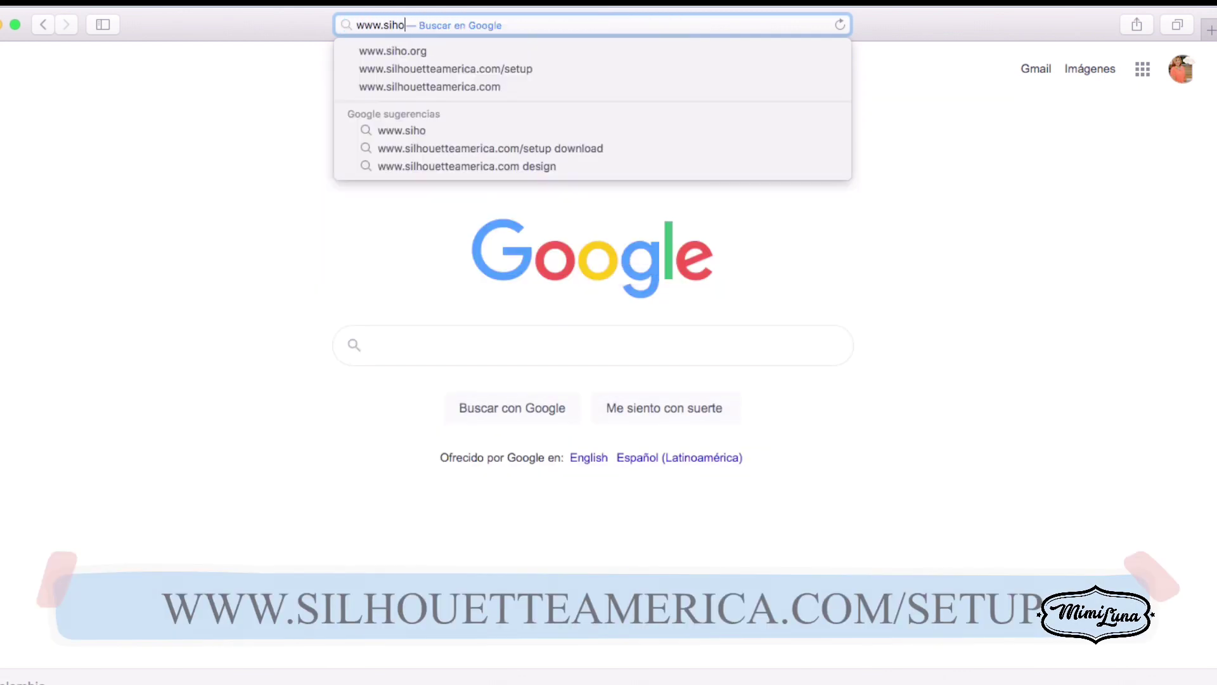
key(Down)
key(Down)
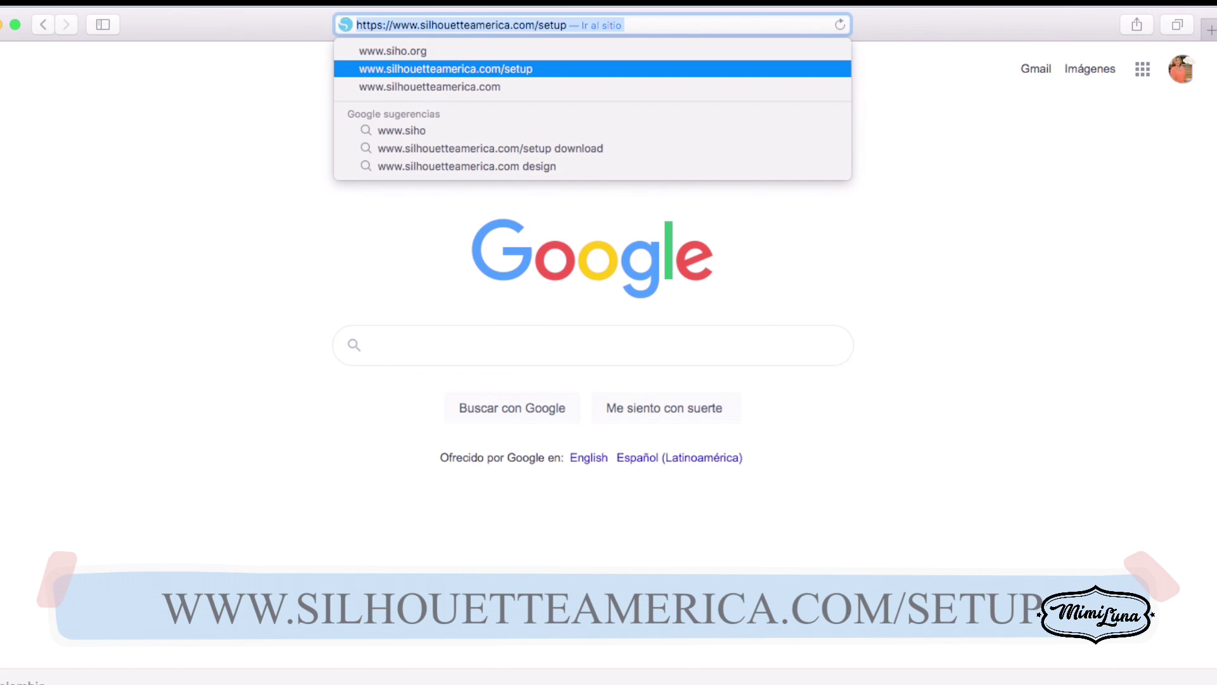
key(Return)
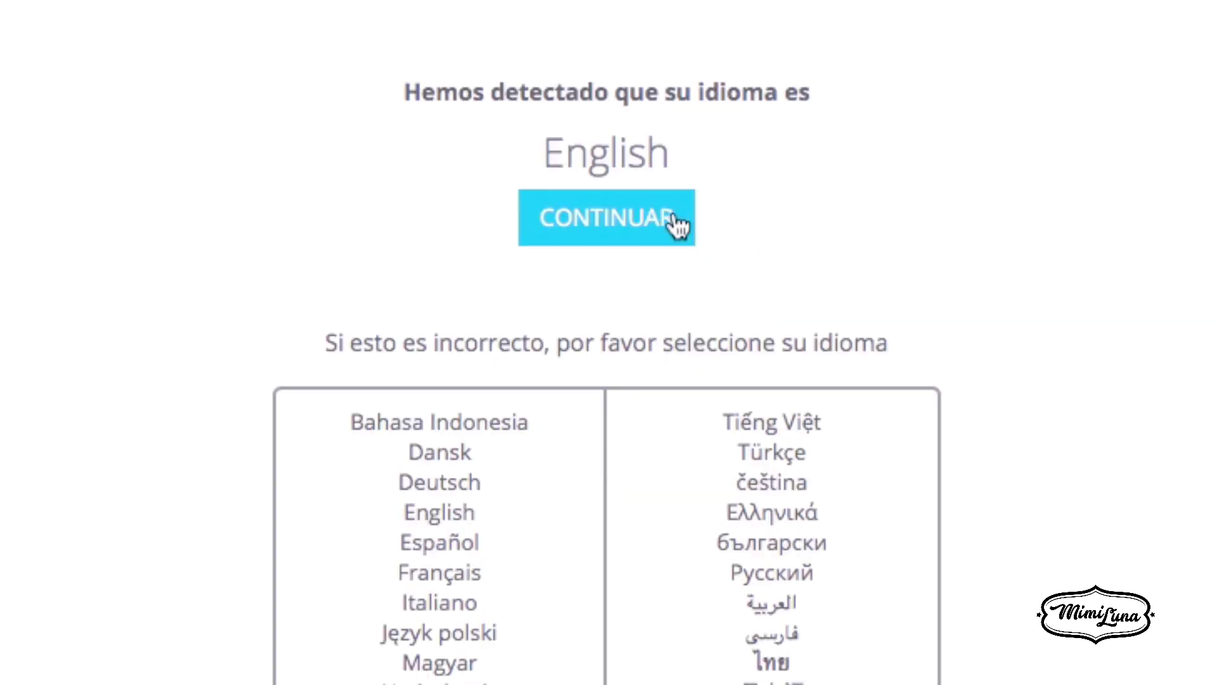
scroll(647, 305, down, 3)
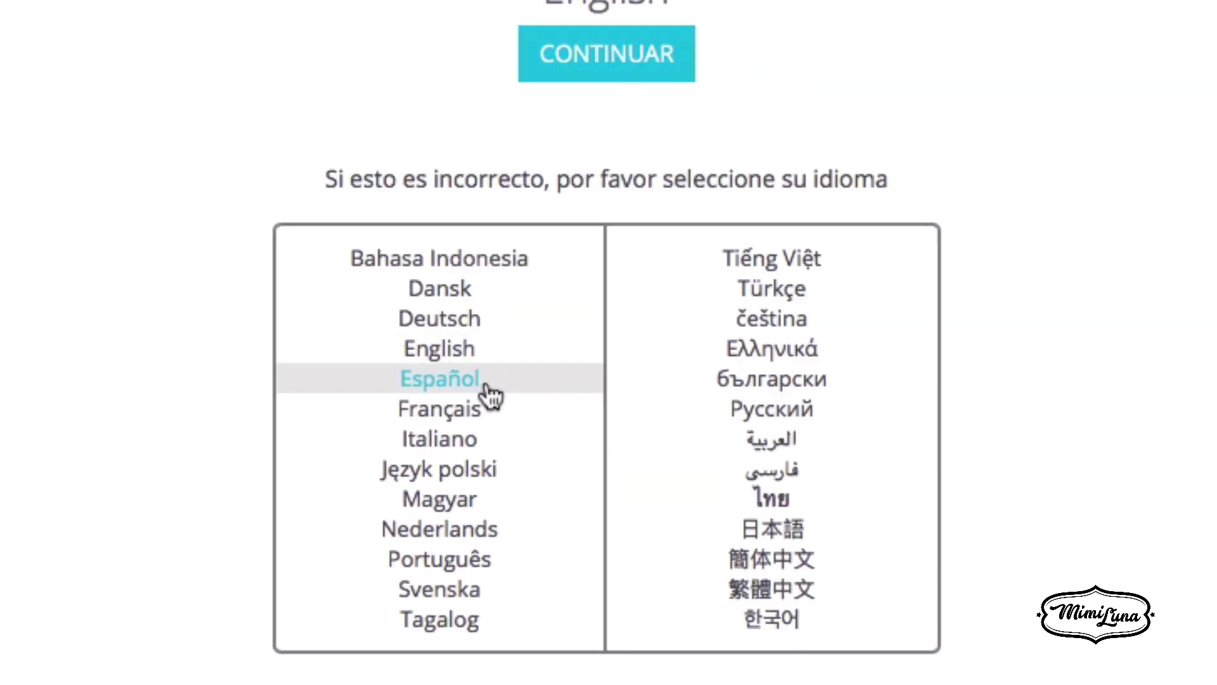
click(484, 388)
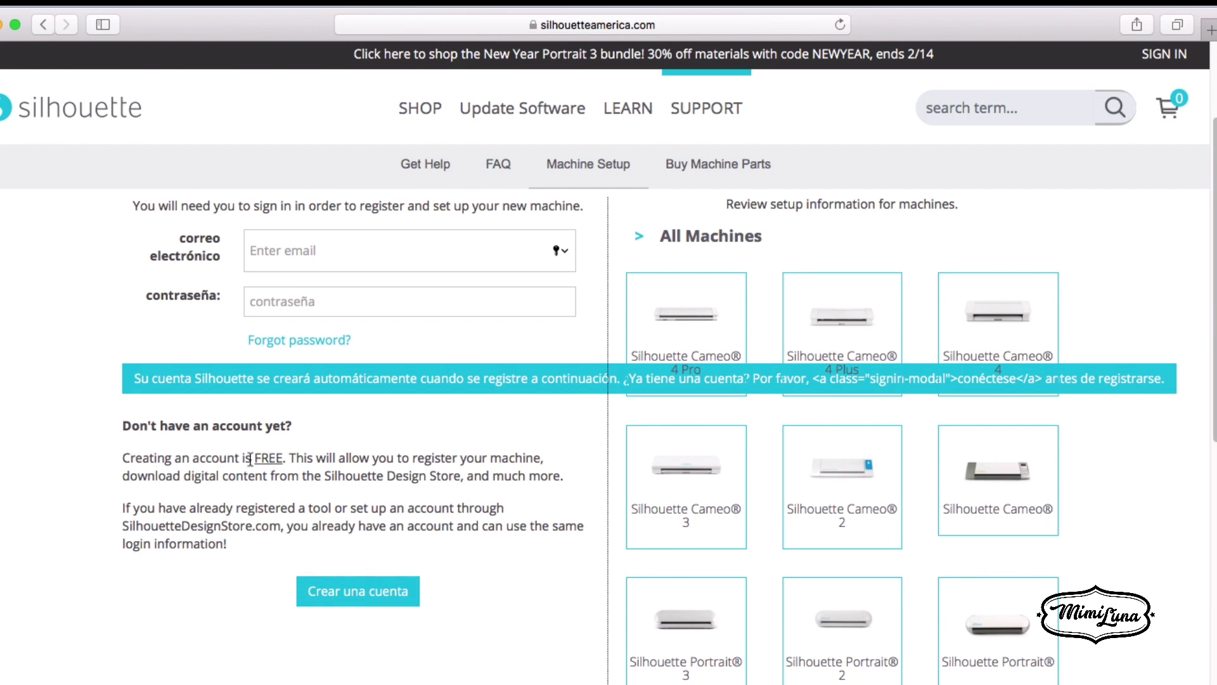
- Start creating a Silhouette account and fill in the account holder's name and email address
click(347, 597)
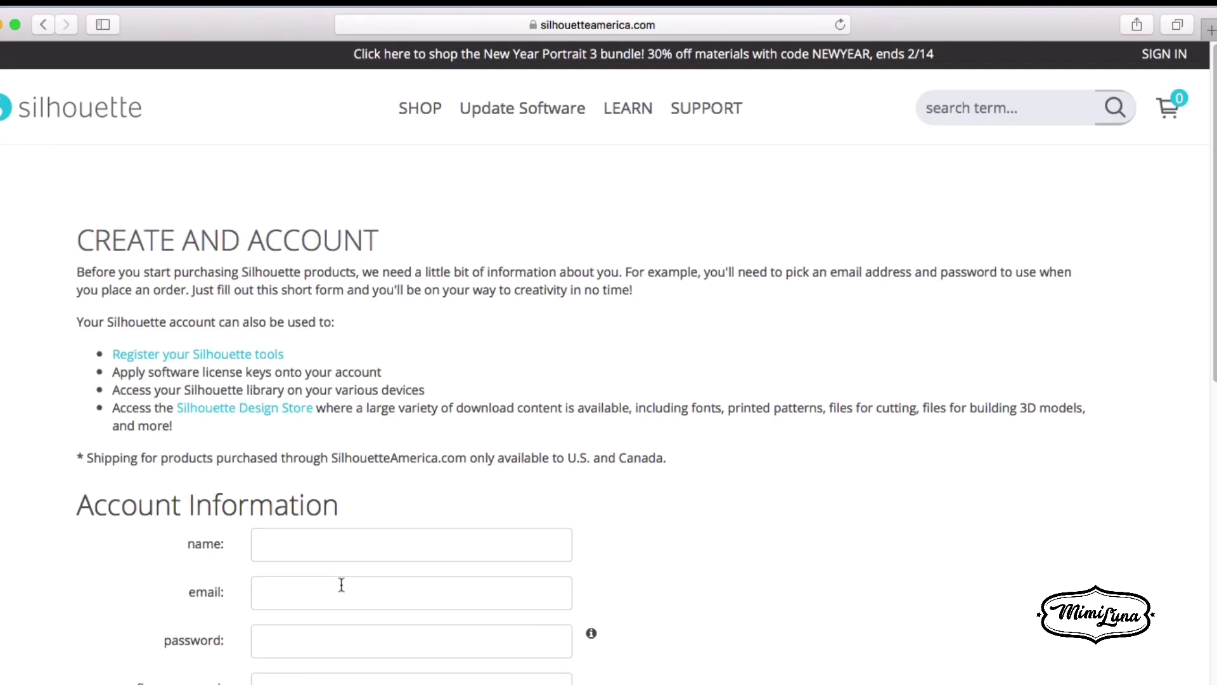
scroll(341, 584, down, 5)
scroll(341, 589, down, 1)
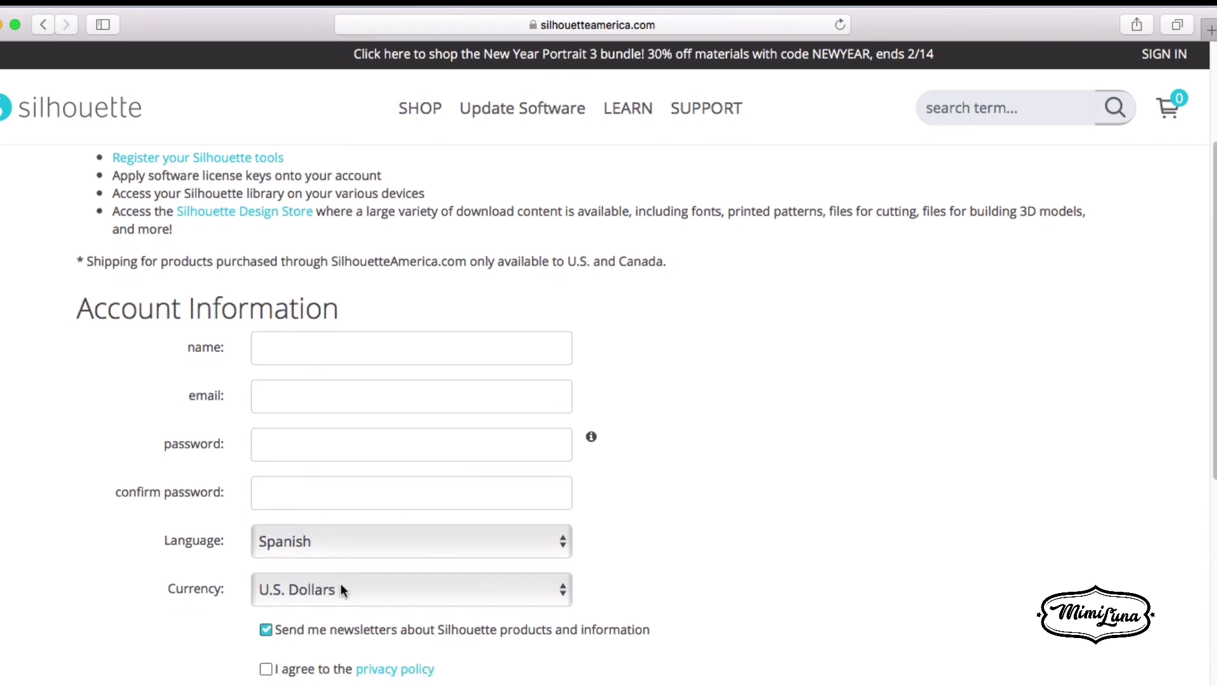
click(334, 356)
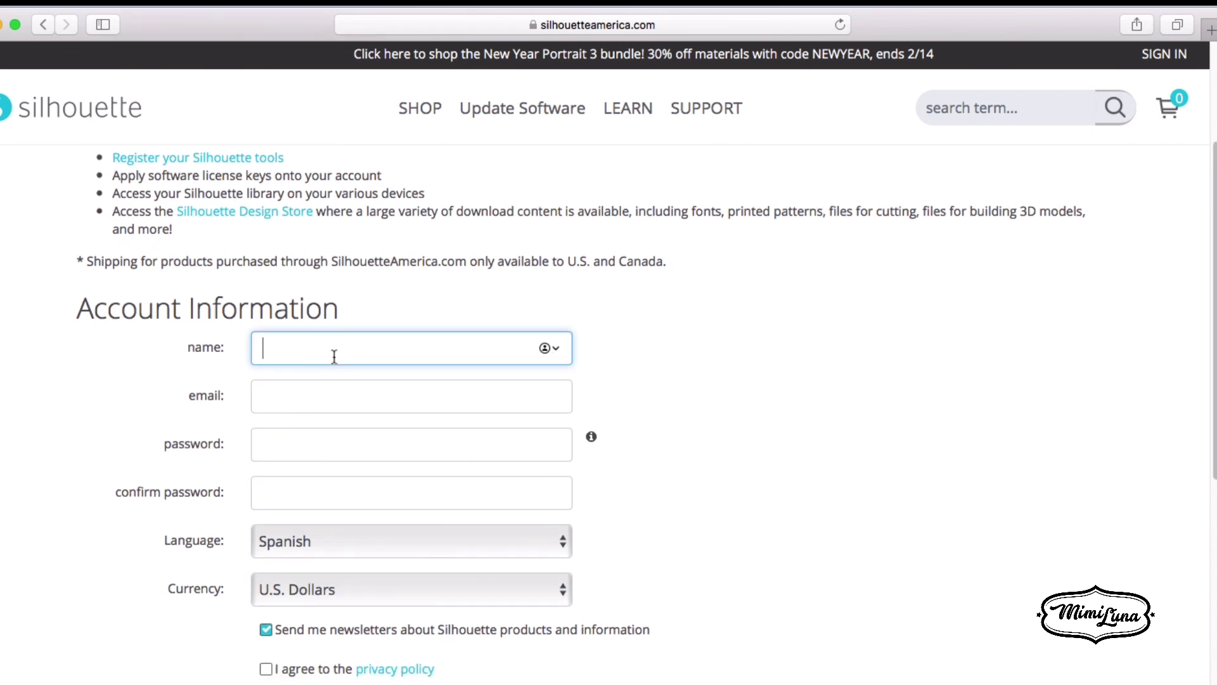
text(Meche)
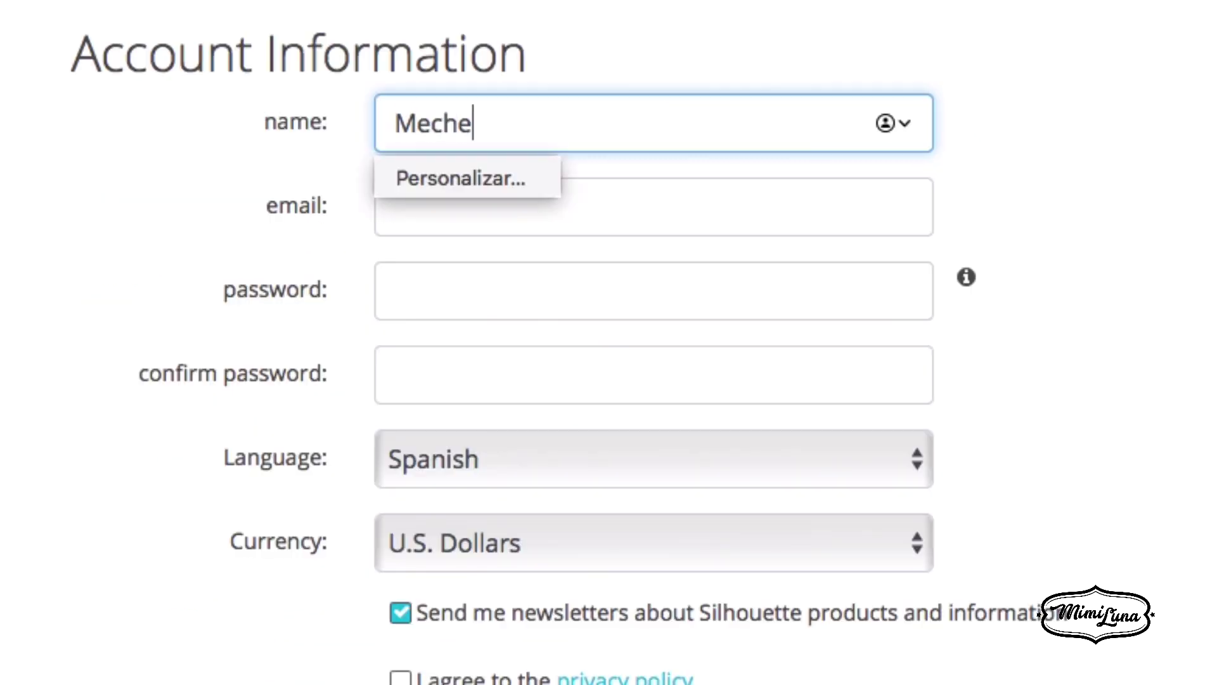
click(666, 208)
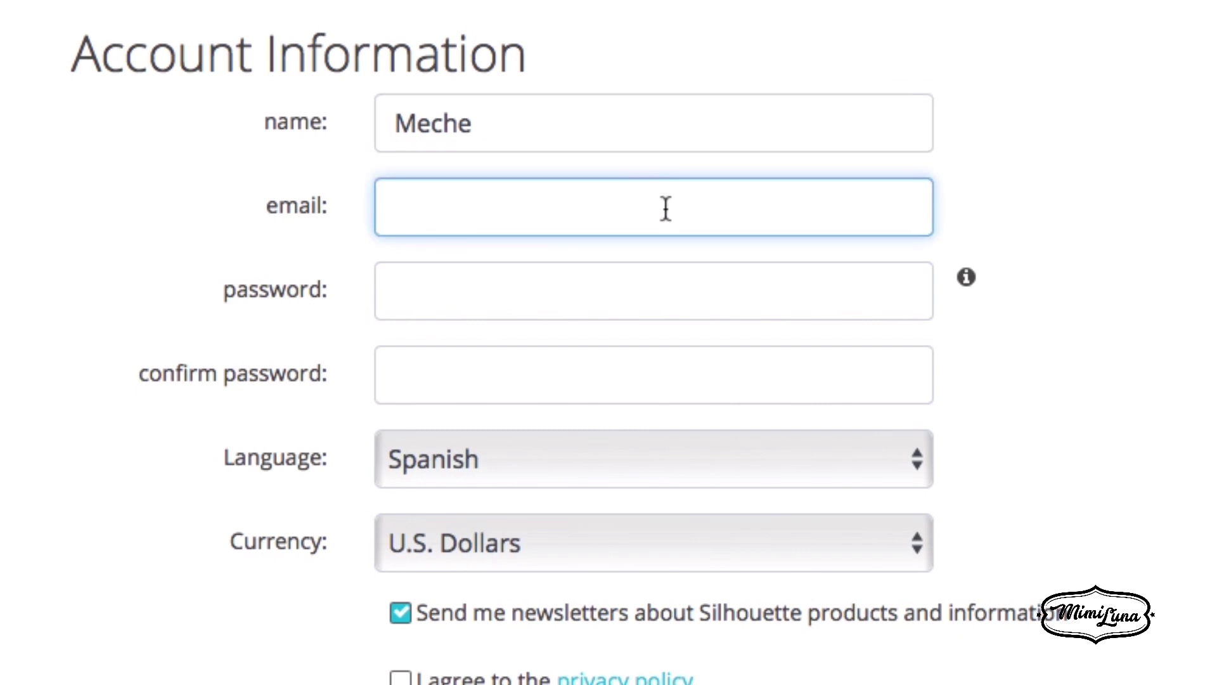
text(mech)
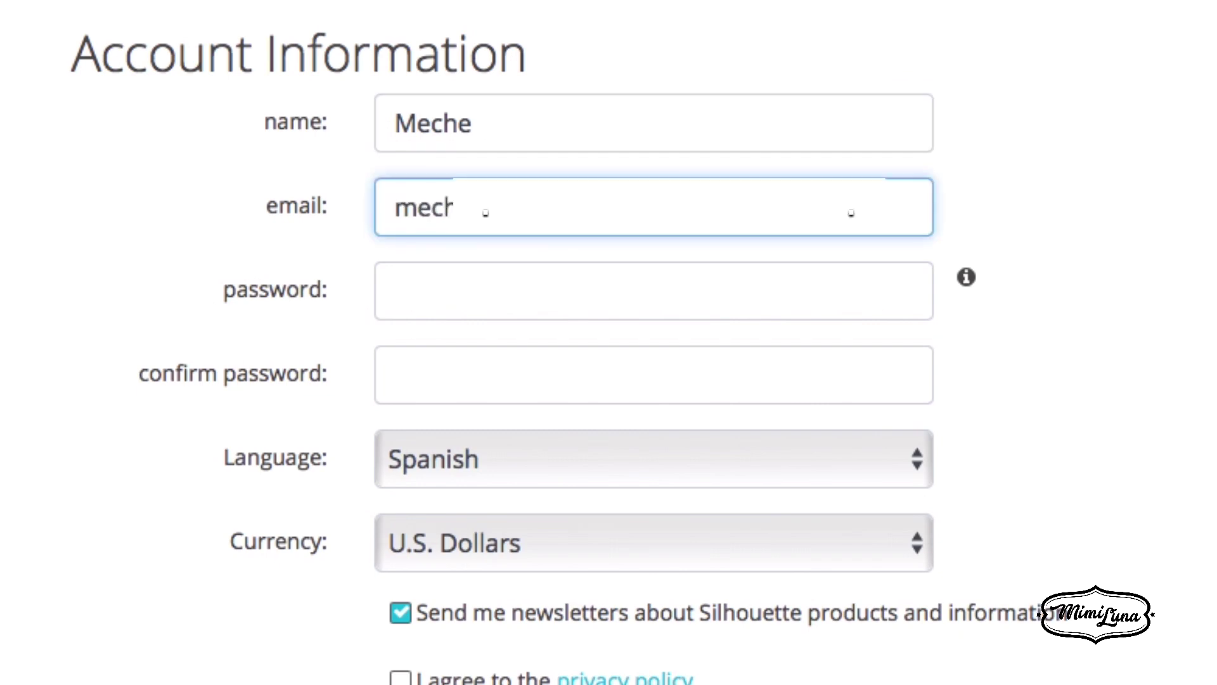
- Enter the account password and repeat it in the confirmation field
click(740, 469)
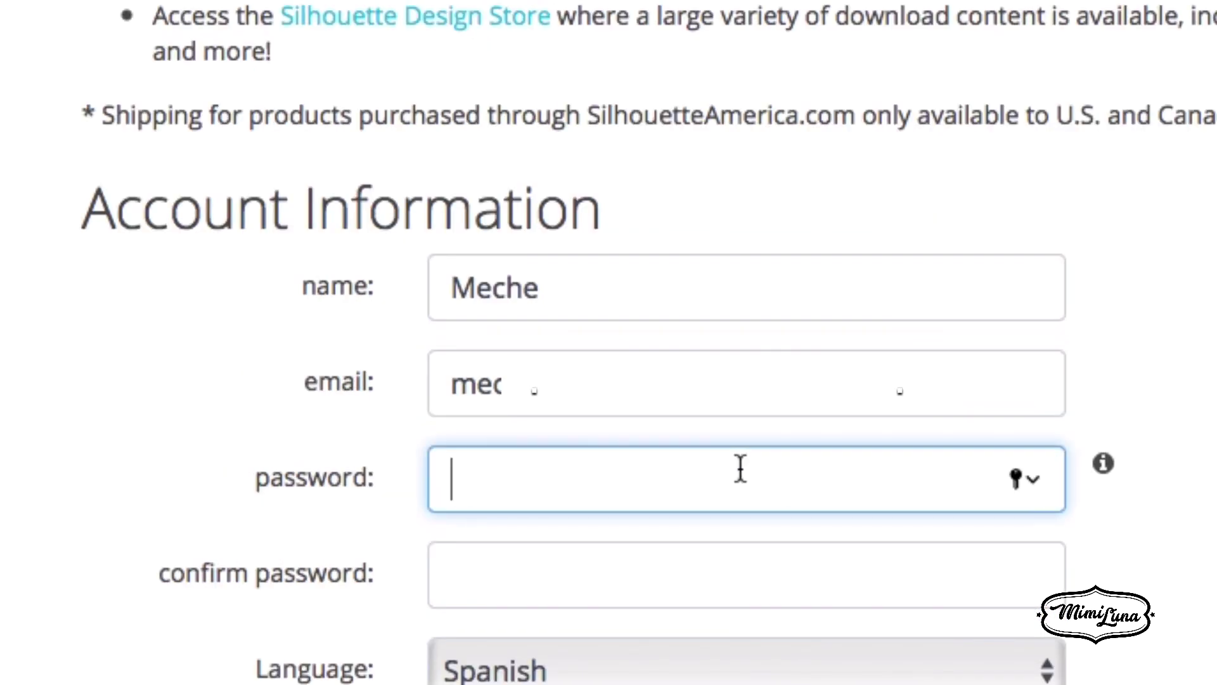
text(••••••••••••)
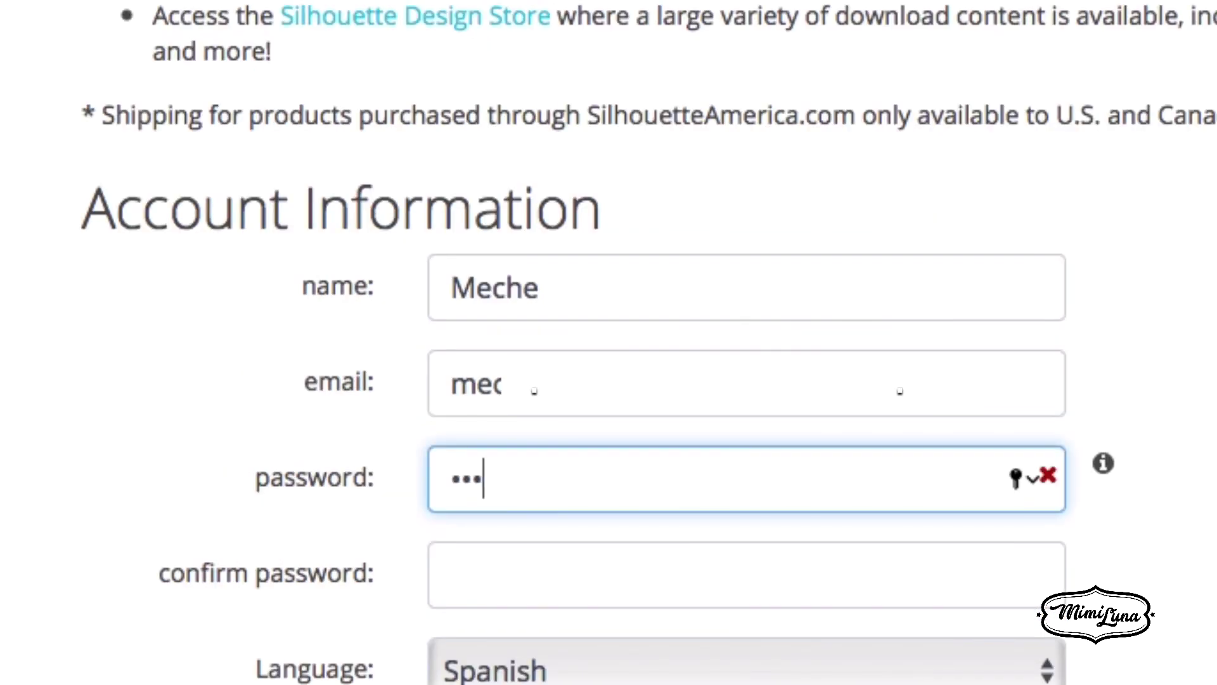
click(674, 565)
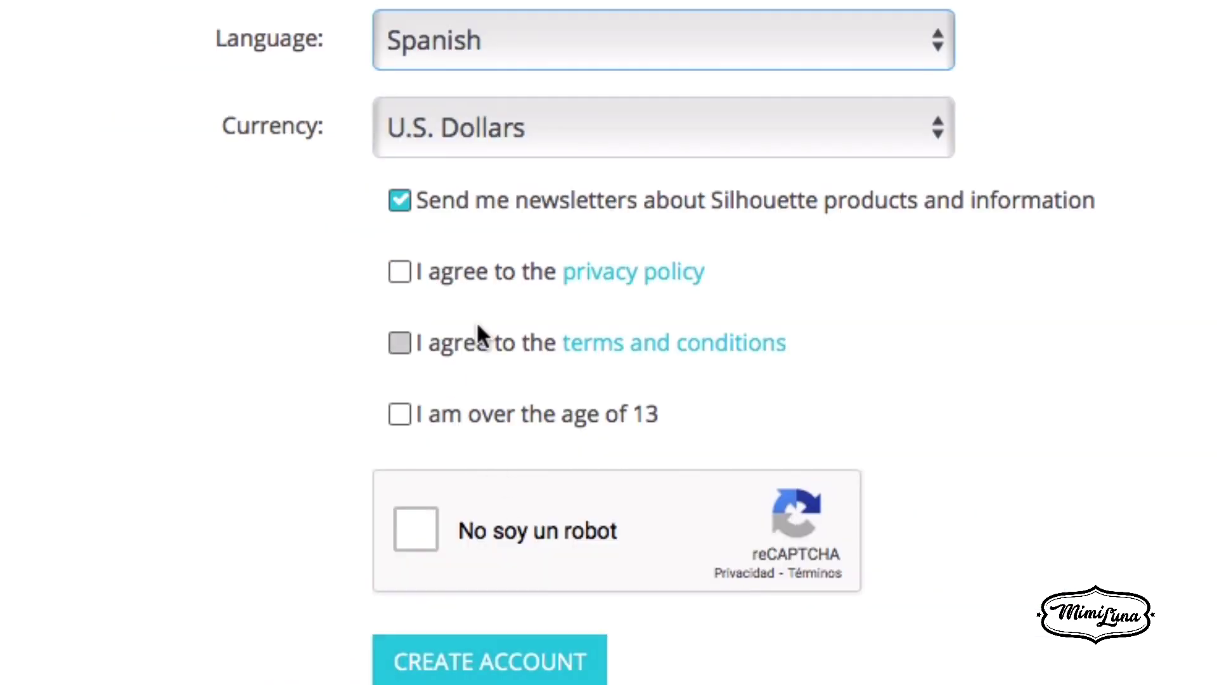
- Agree to the privacy policy and the terms and conditions, declare being over the age of 13, and complete the reCAPTCHA check
click(406, 276)
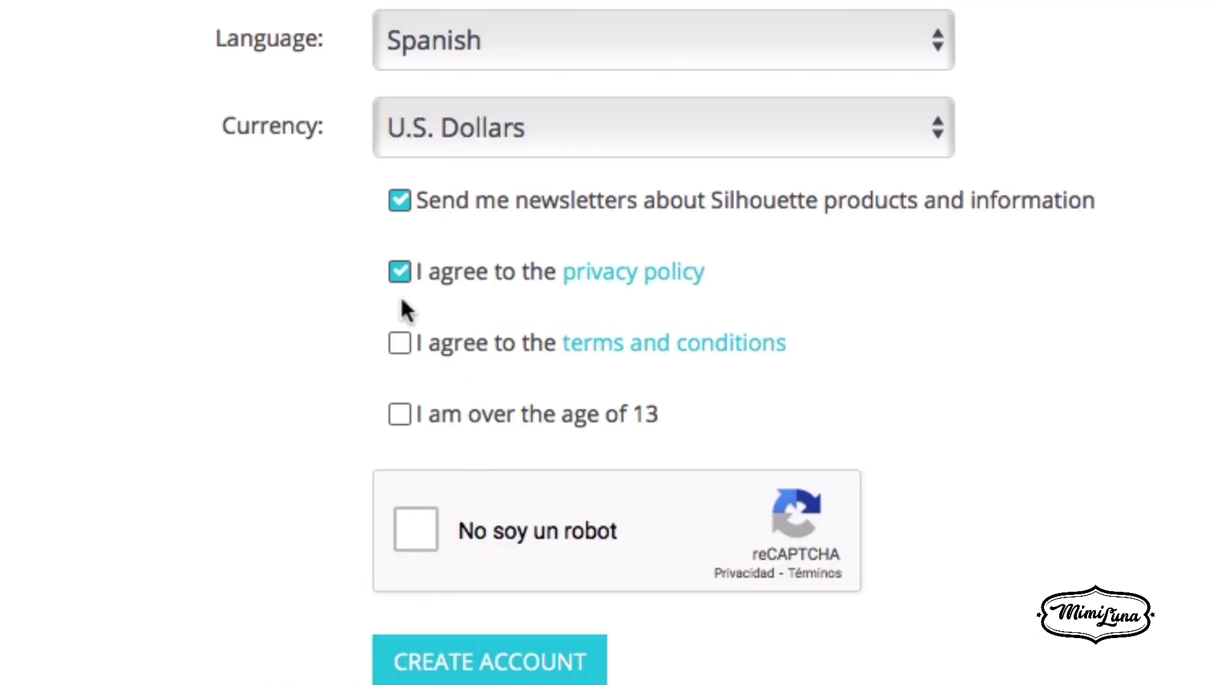
click(411, 343)
click(401, 414)
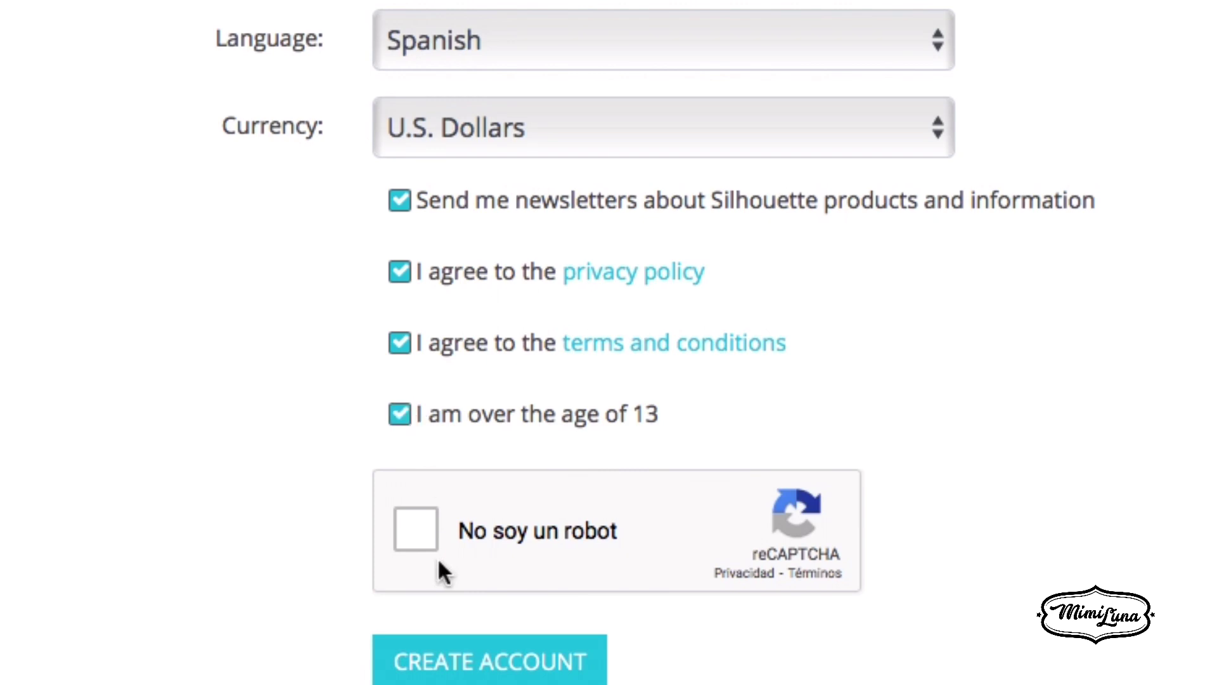
click(415, 529)
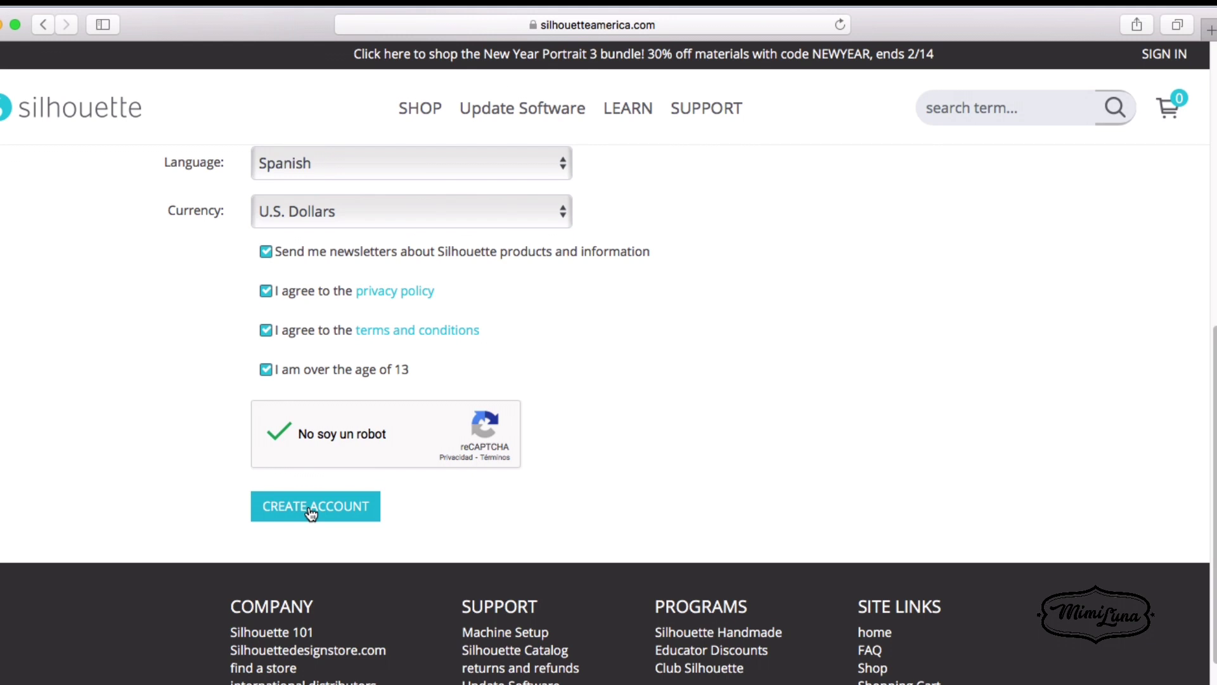
- Submit the new account, saving its password in the browser, and go to the sign-in page
click(346, 515)
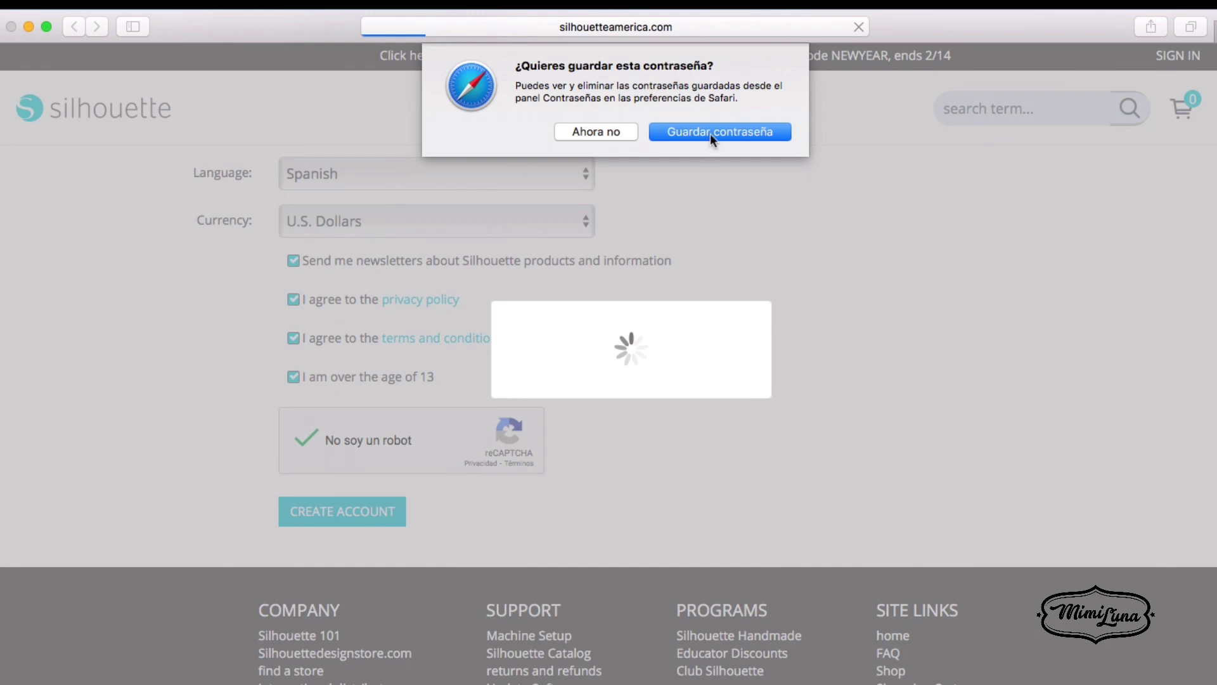
click(711, 132)
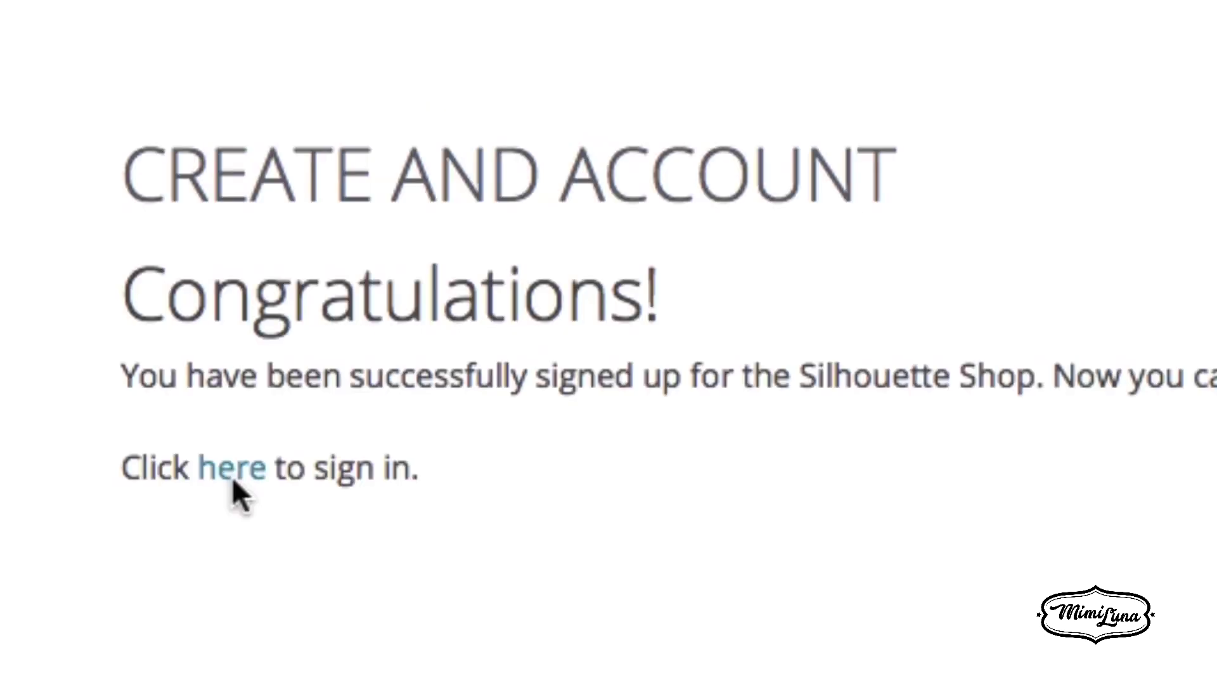
click(232, 477)
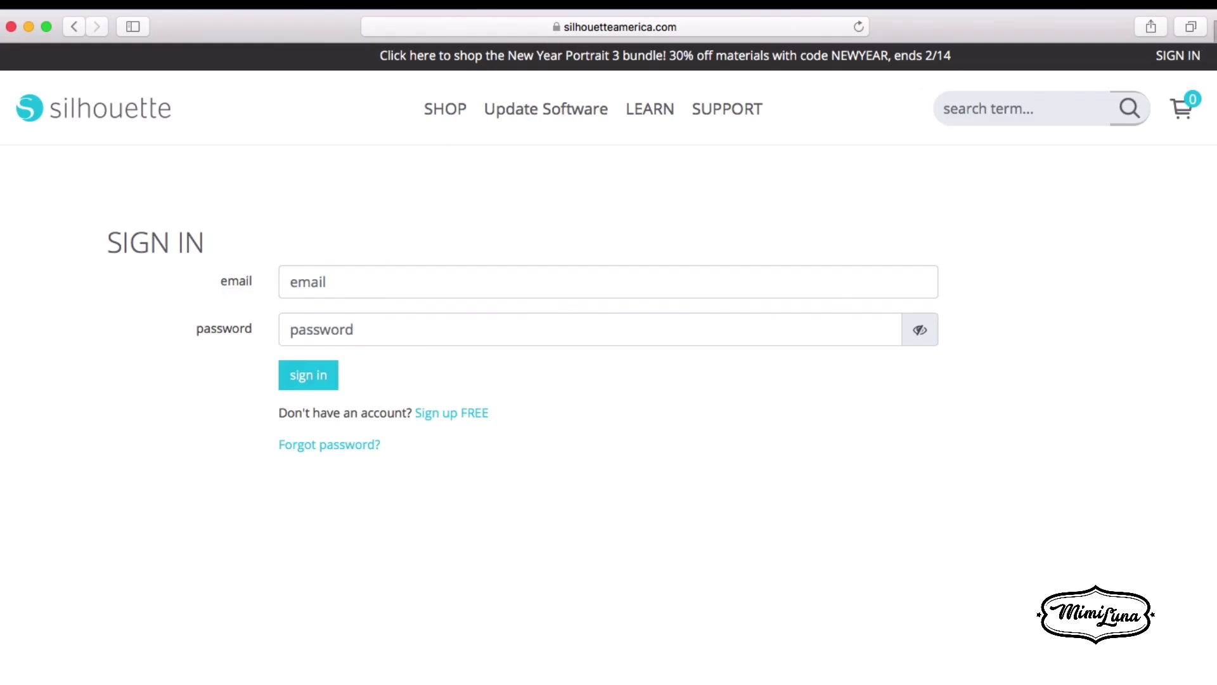
- Open Gmail in a new tab under the other Google account and open the Silhouette Account Verification email
click(1191, 27)
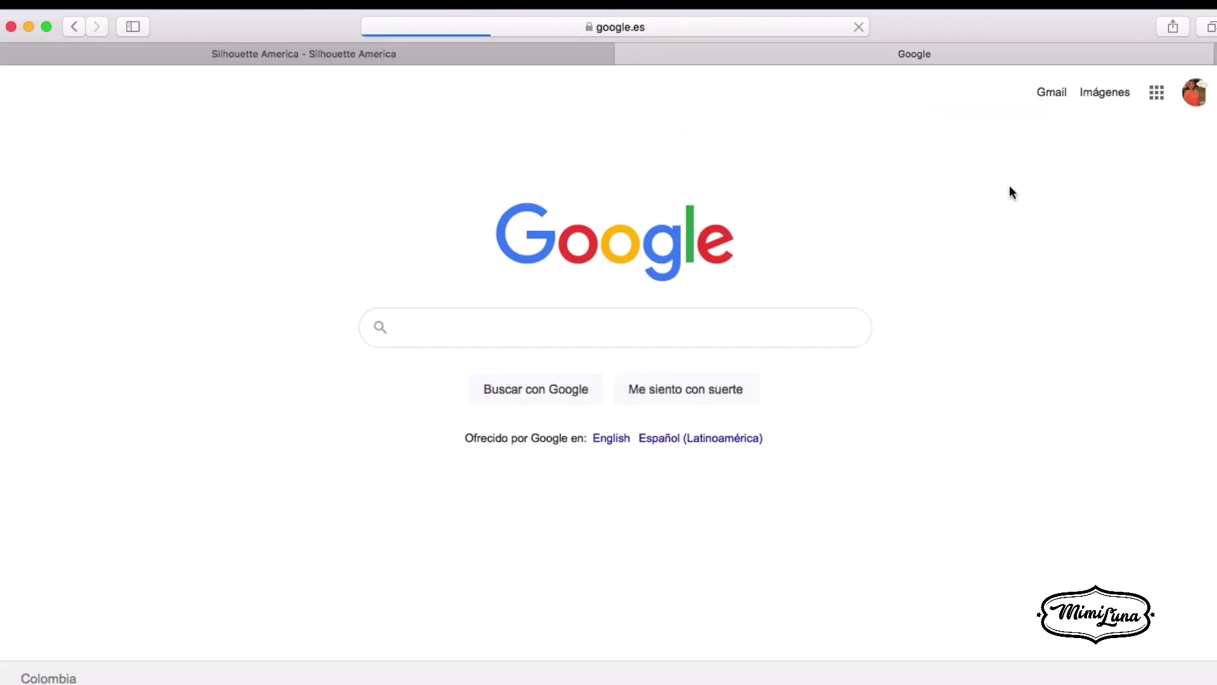
click(1198, 97)
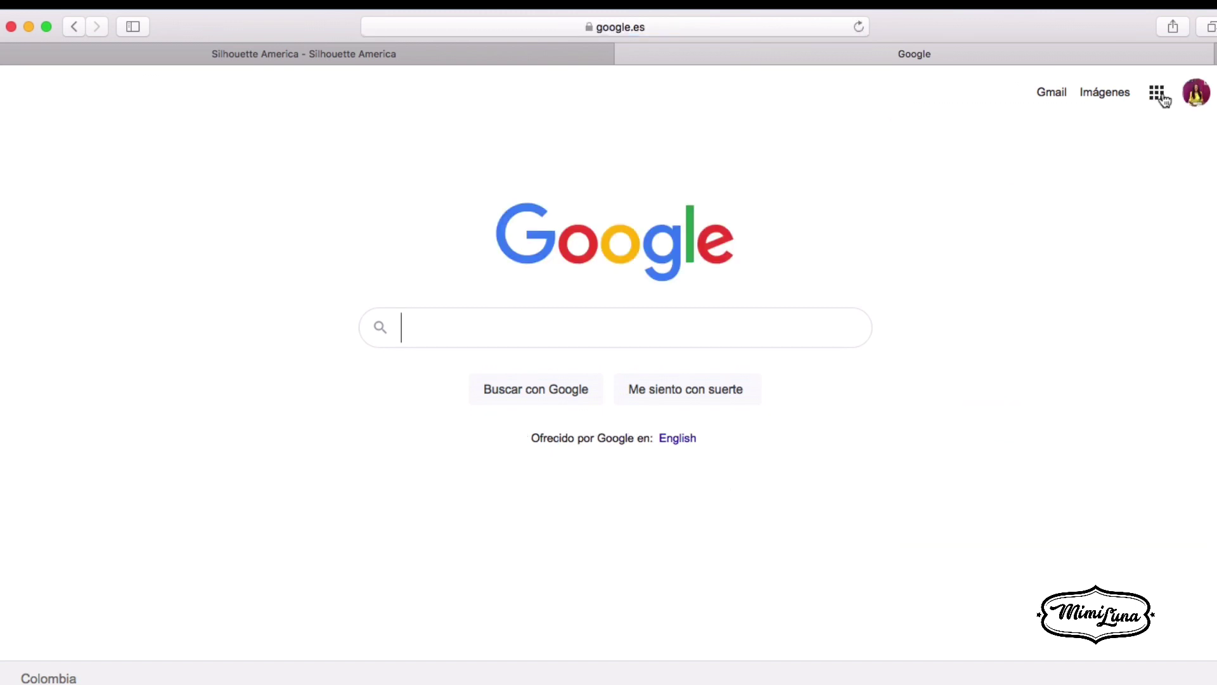
click(1161, 93)
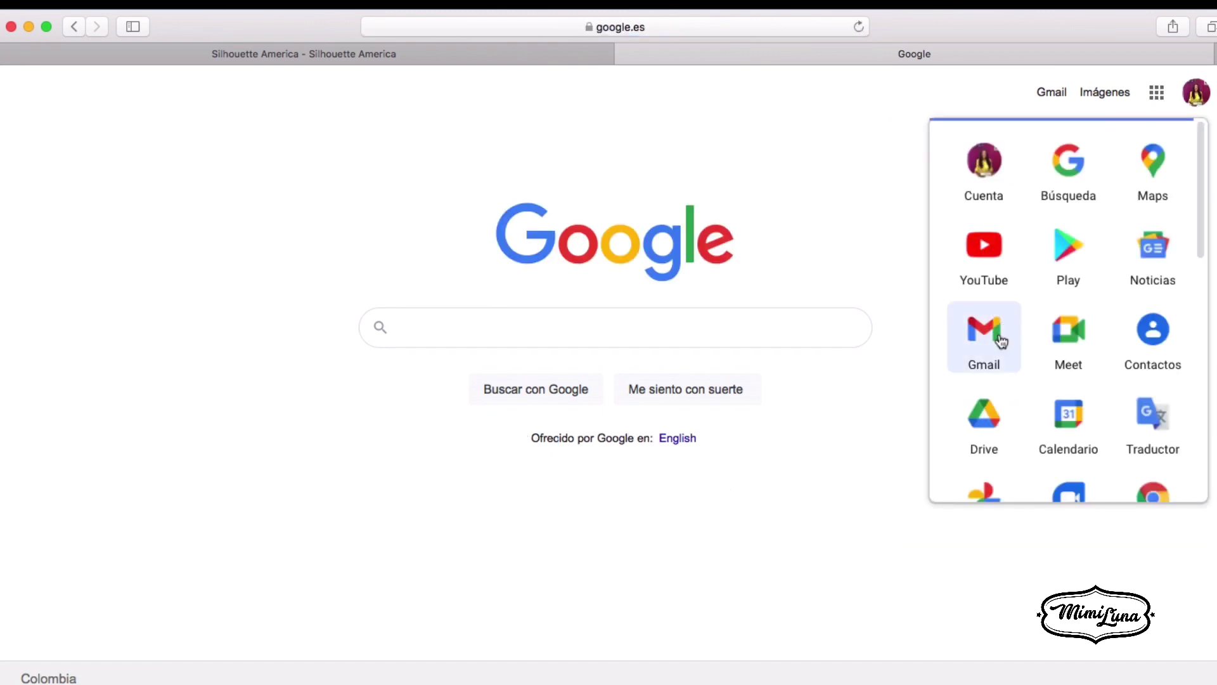
click(1000, 340)
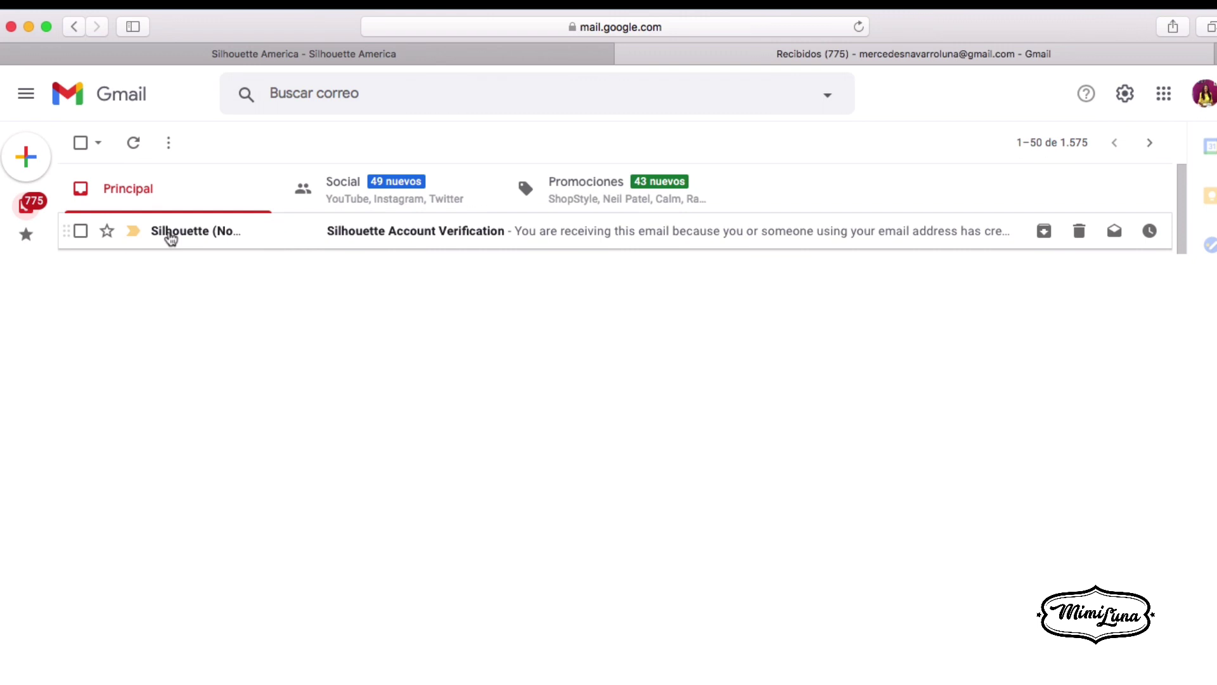
click(170, 235)
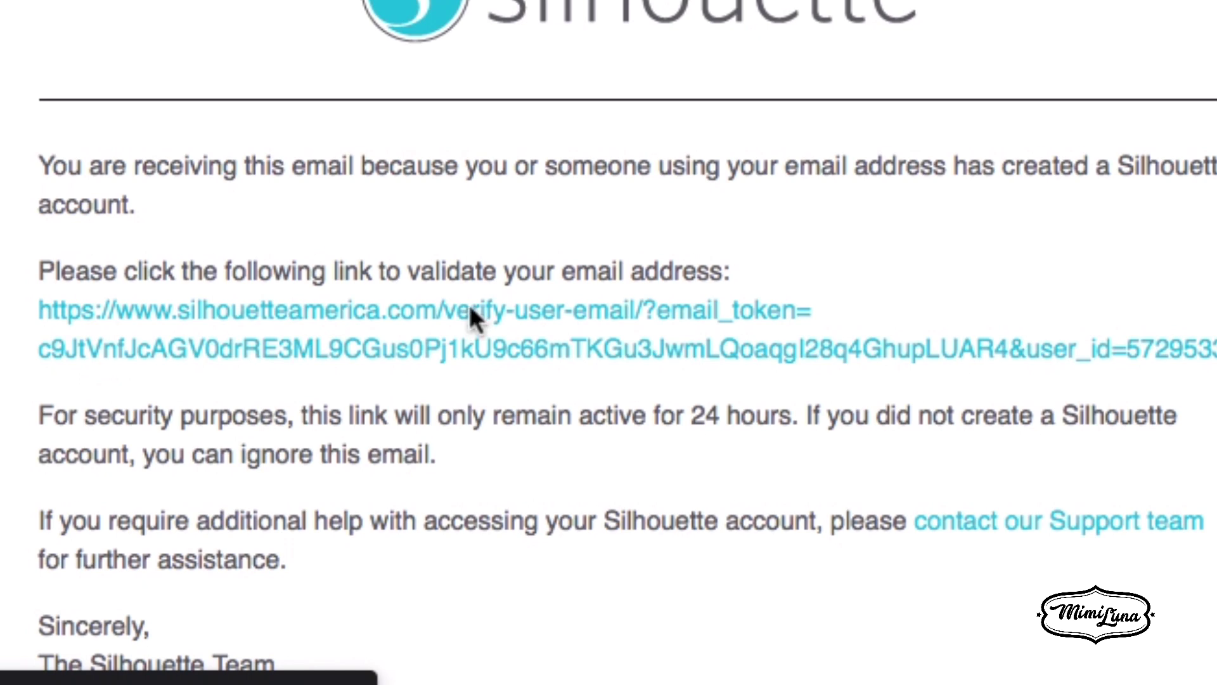
- Follow the email's validation link and sign in to Silhouette with the saved email and account password
click(473, 315)
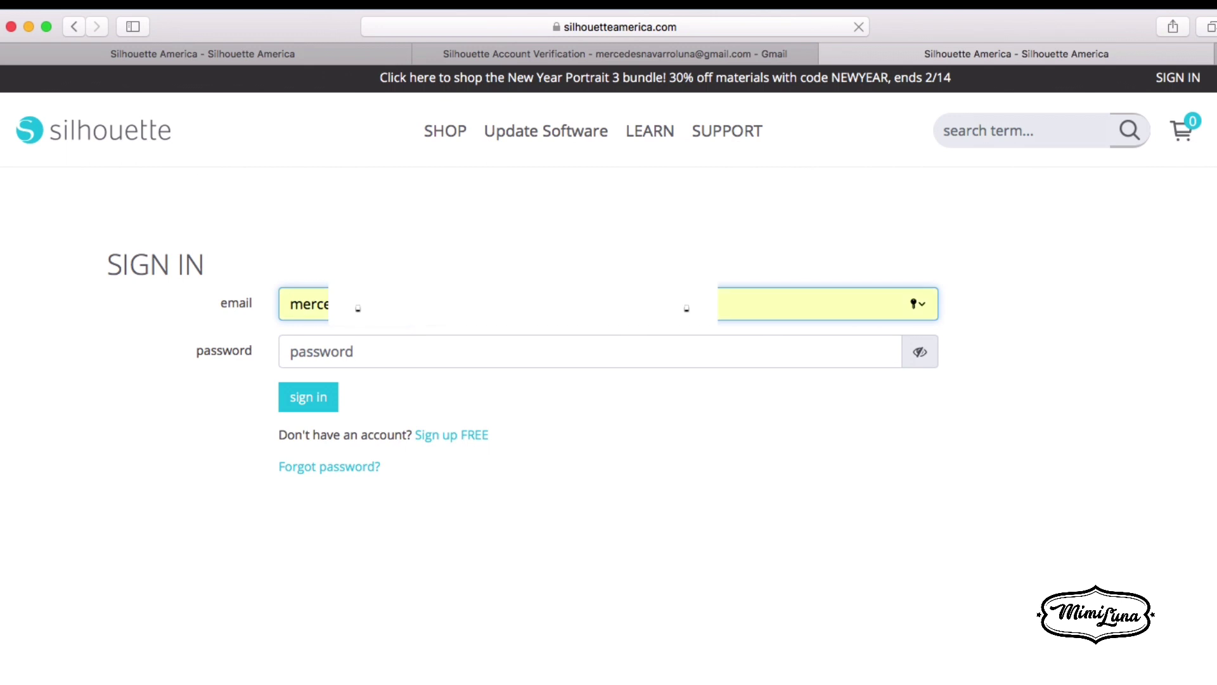
click(350, 352)
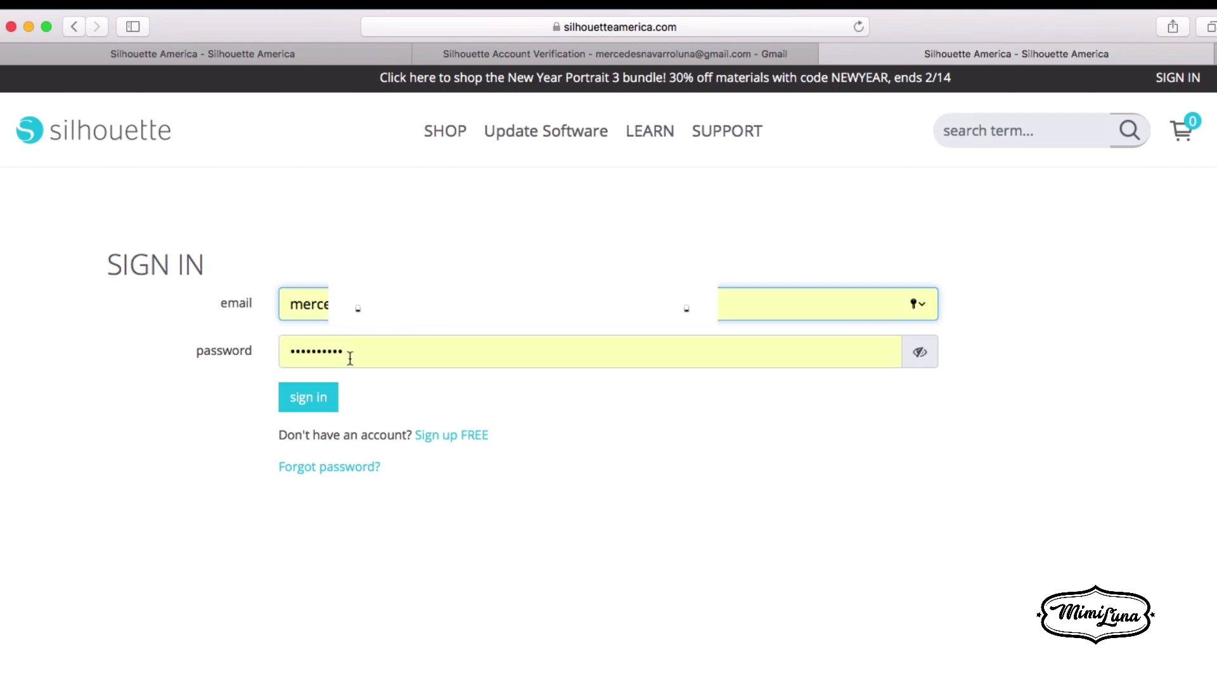
click(313, 413)
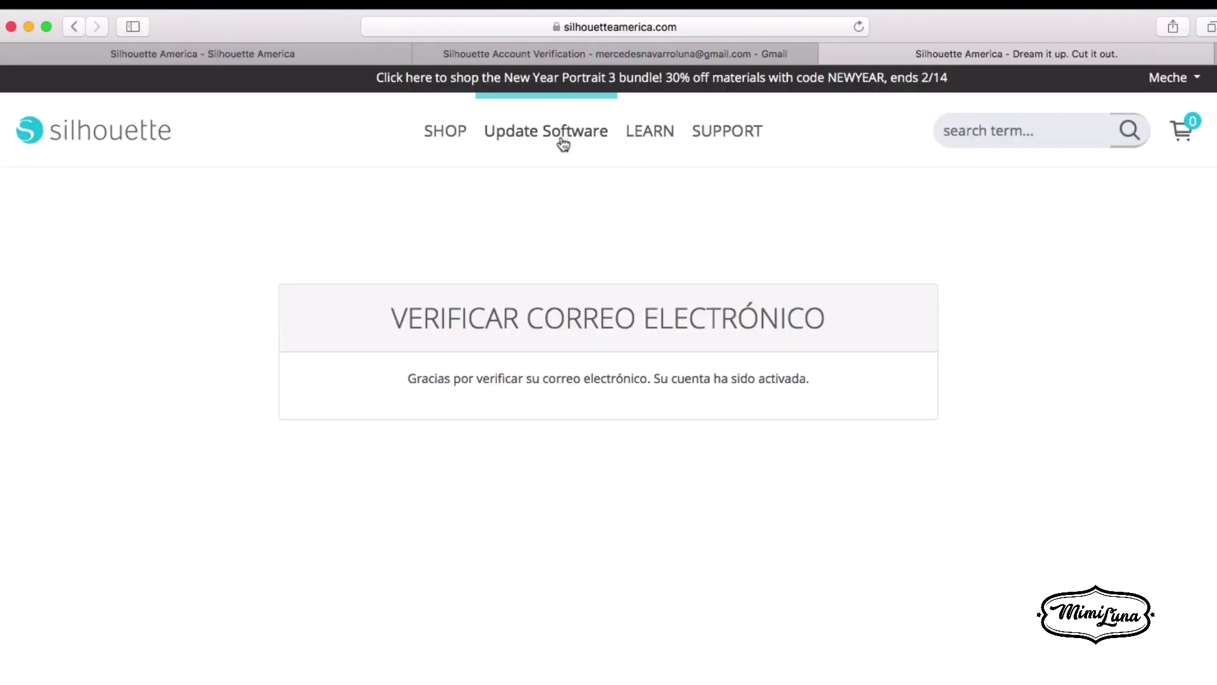
- Open the Silhouette software download page and expand the Legacy Version(s) list to browse the older releases
click(562, 141)
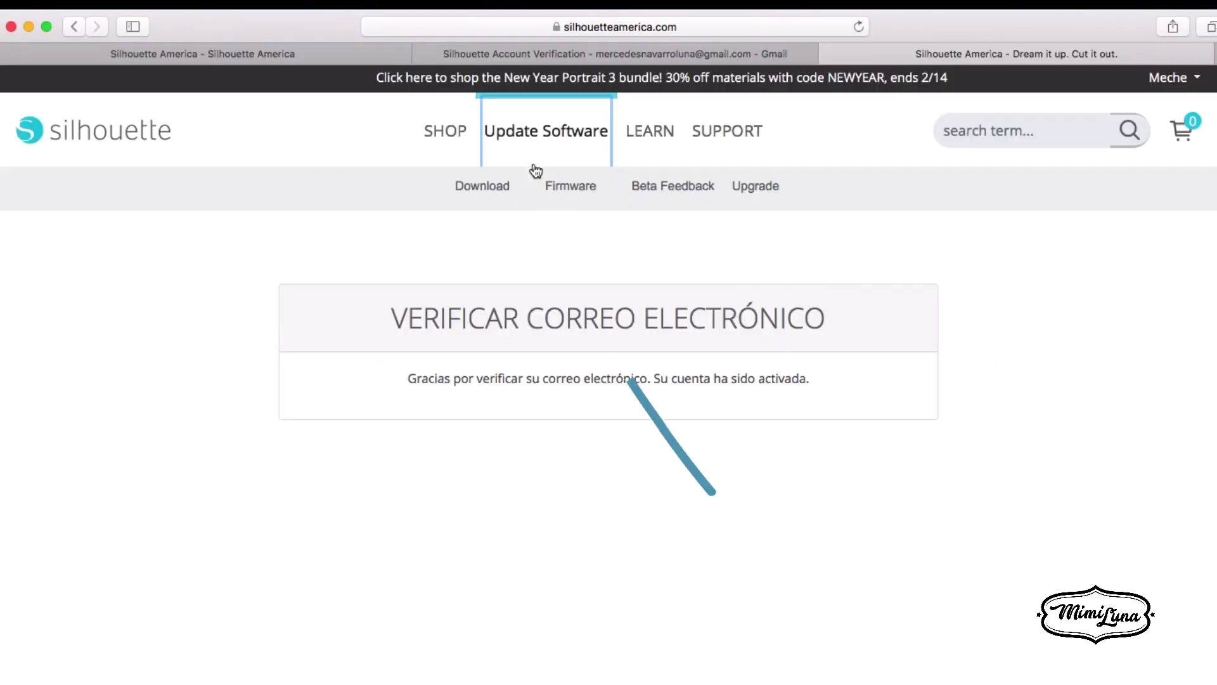
click(487, 187)
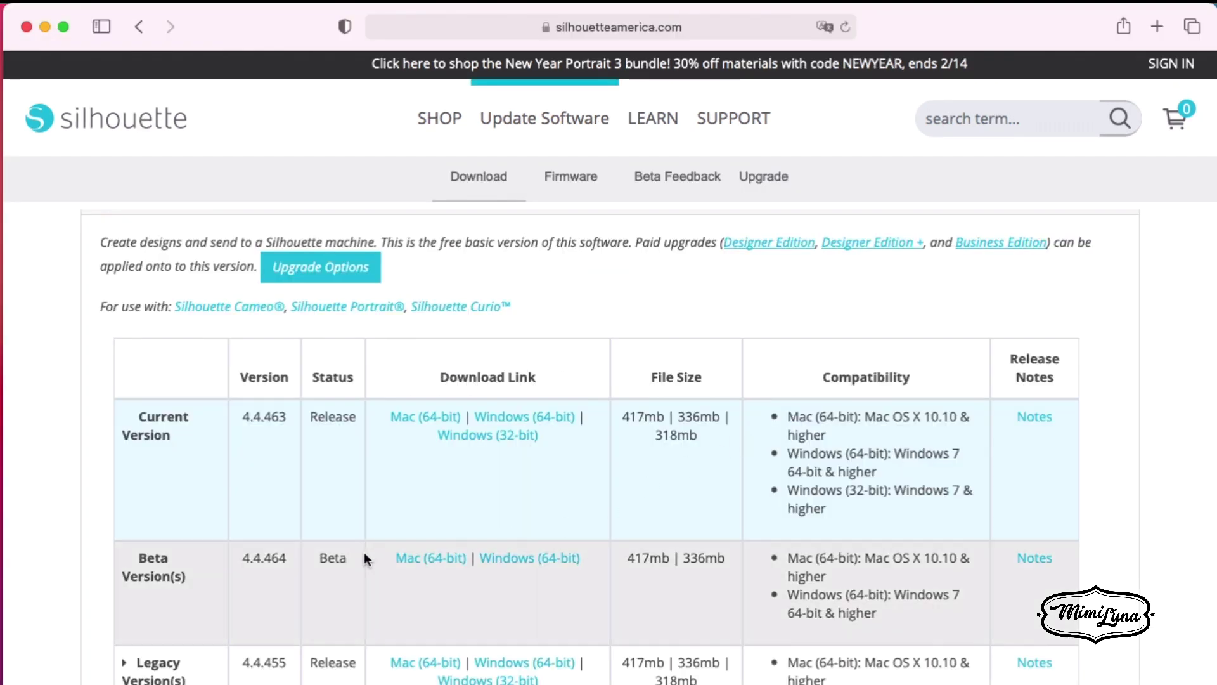
scroll(366, 555, down, 2)
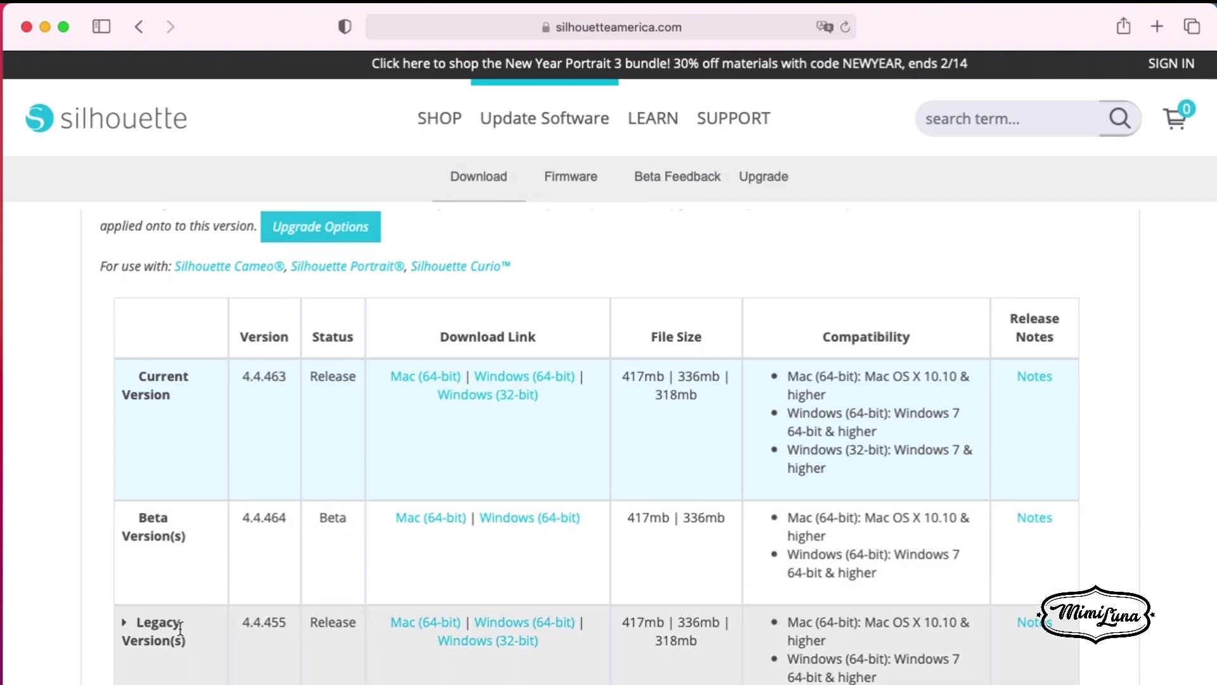
click(175, 628)
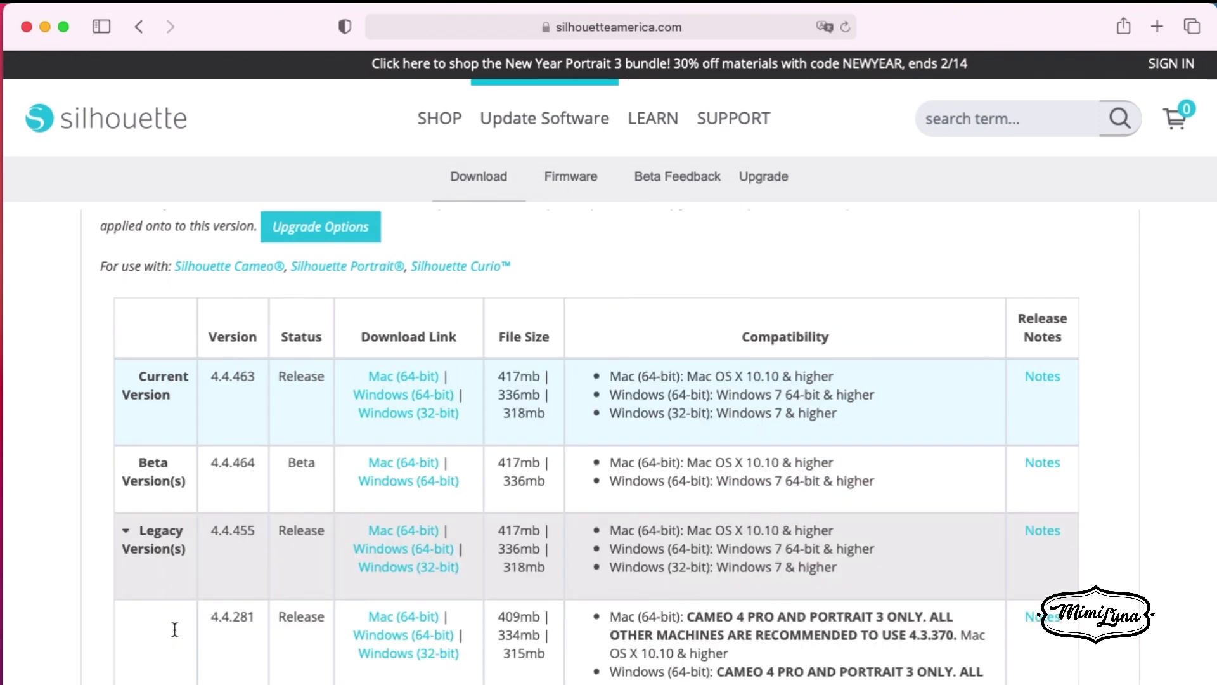
scroll(339, 608, down, 3)
scroll(340, 615, down, 3)
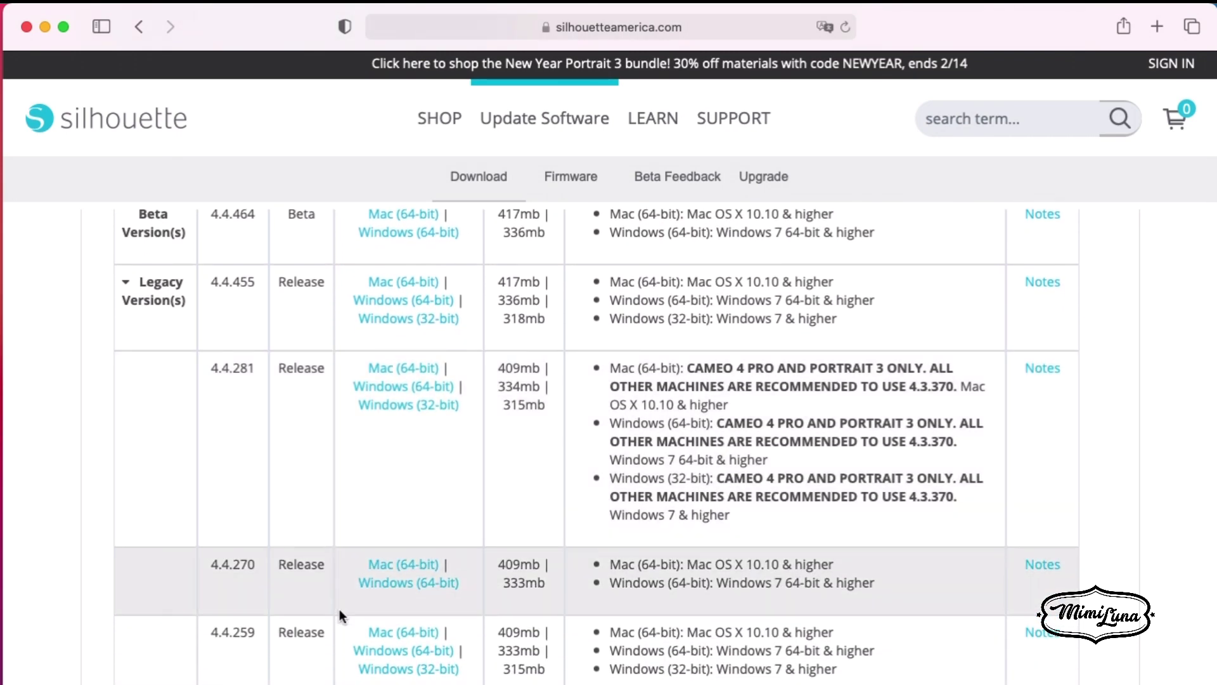
scroll(340, 612, down, 5)
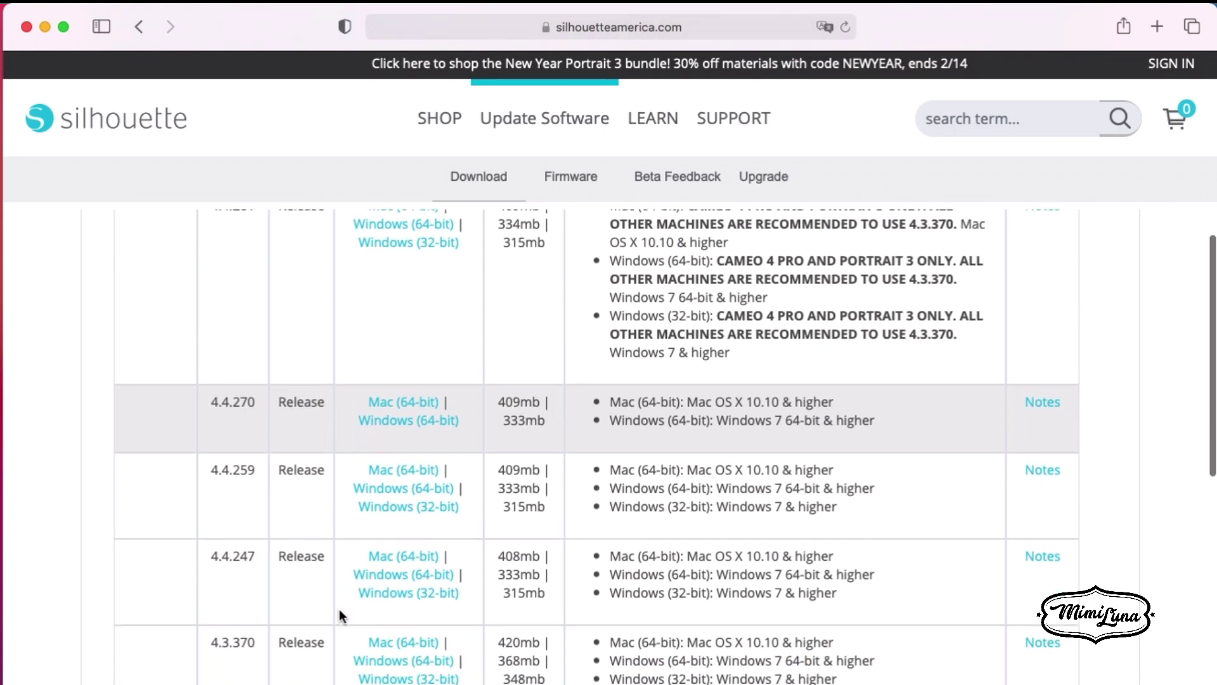
- Download the Mac (64-bit) installer for legacy version 4.3.356 and open the downloaded SS_V4.3.356.001_M6R.dmg
scroll(339, 615, down, 3)
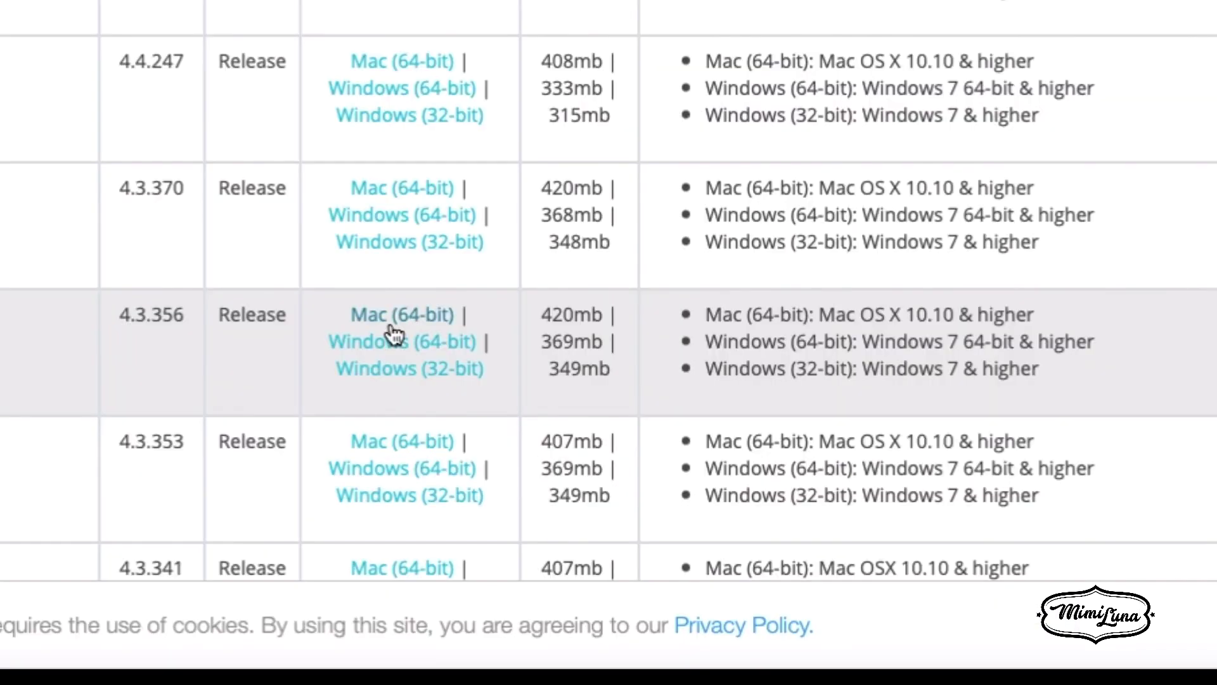
scroll(418, 625, up, 1)
scroll(425, 325, up, 1)
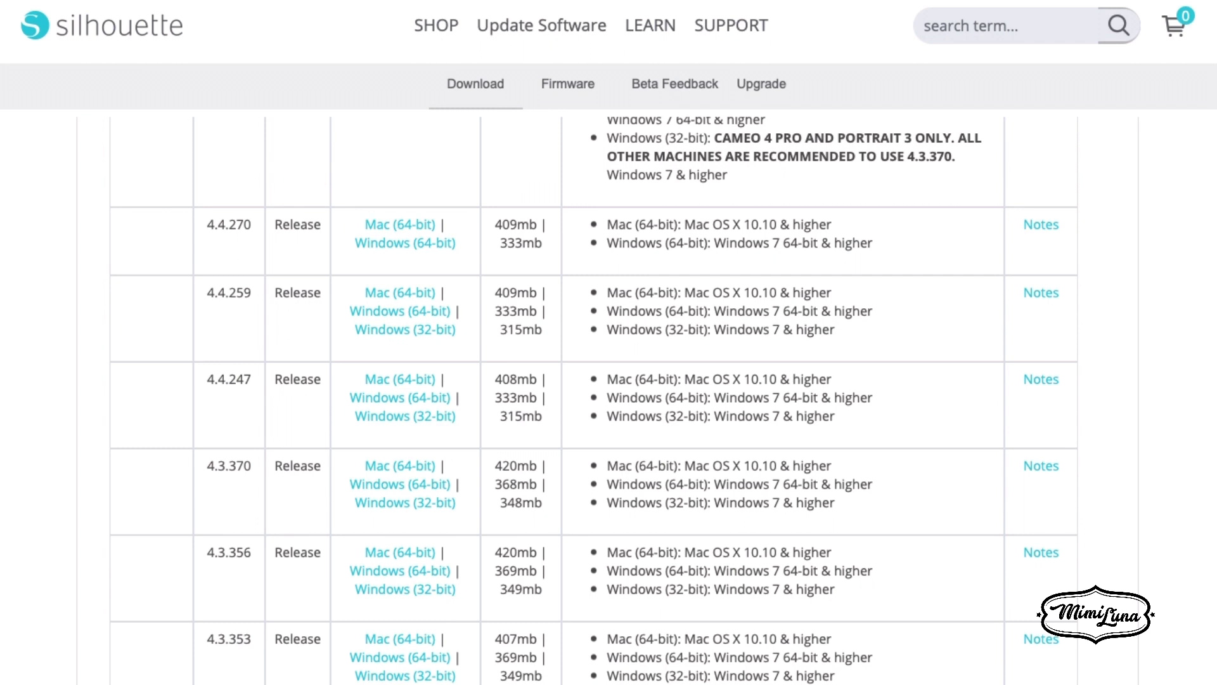
click(1065, 3)
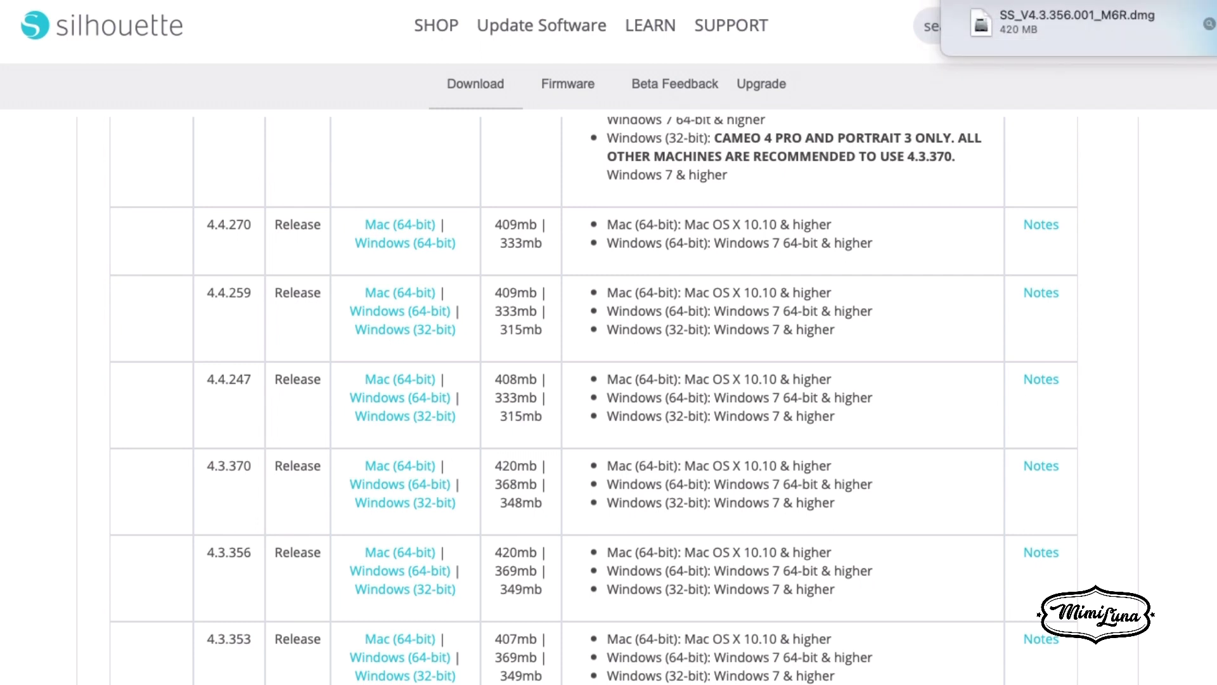
click(1050, 15)
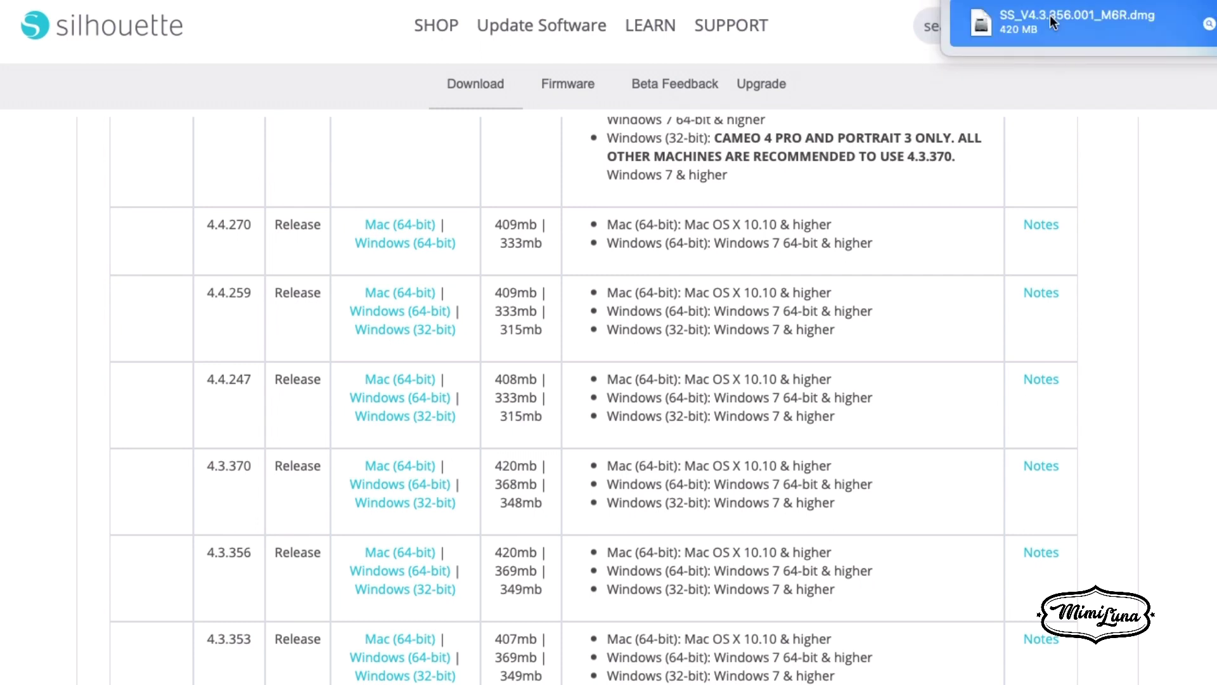
double_click(1050, 14)
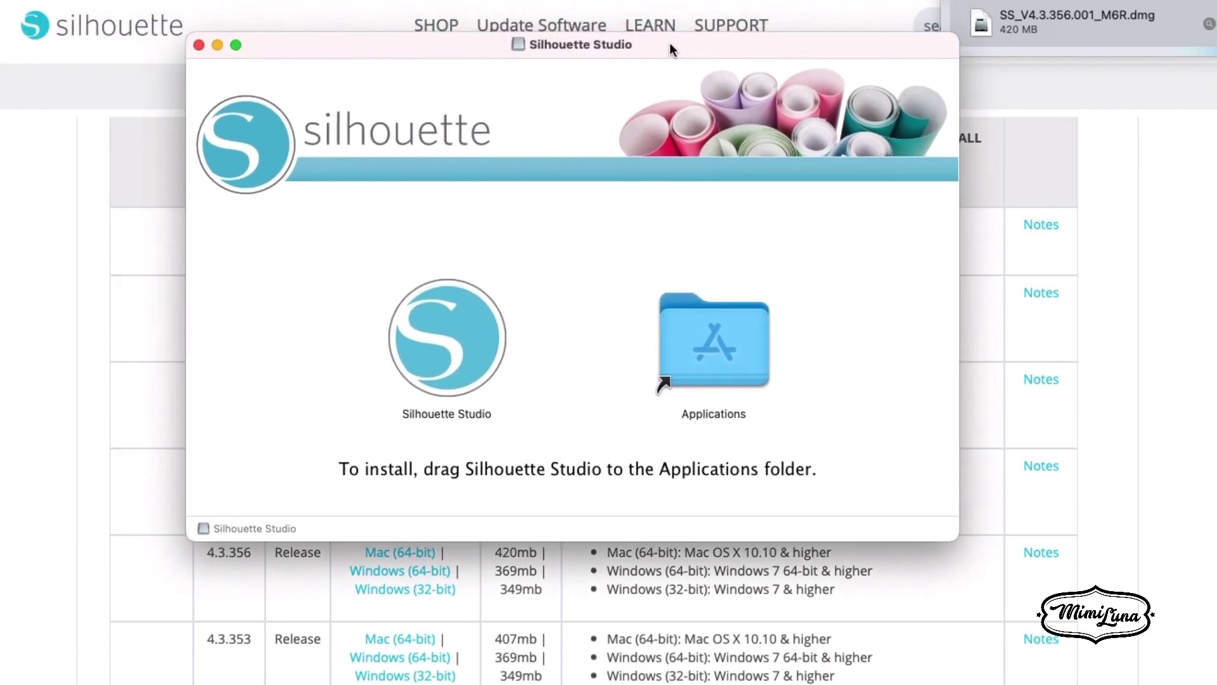
- Install Silhouette Studio by placing it in the Applications folder
drag(669, 43, 705, 67)
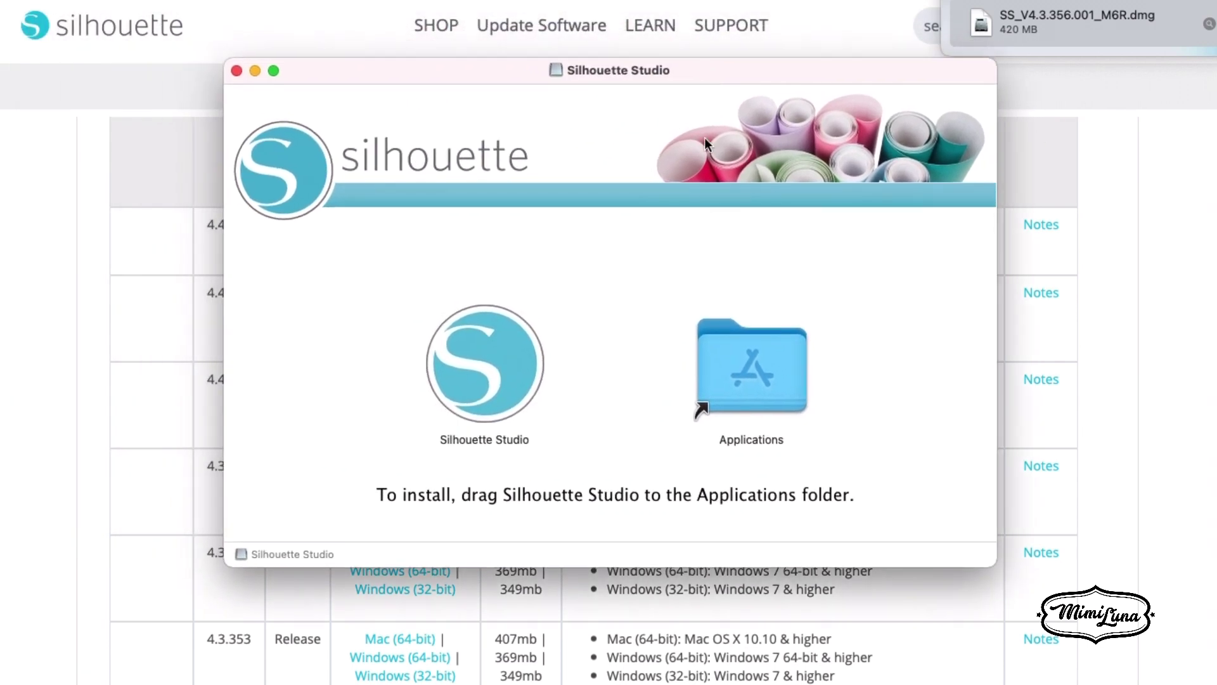
click(508, 379)
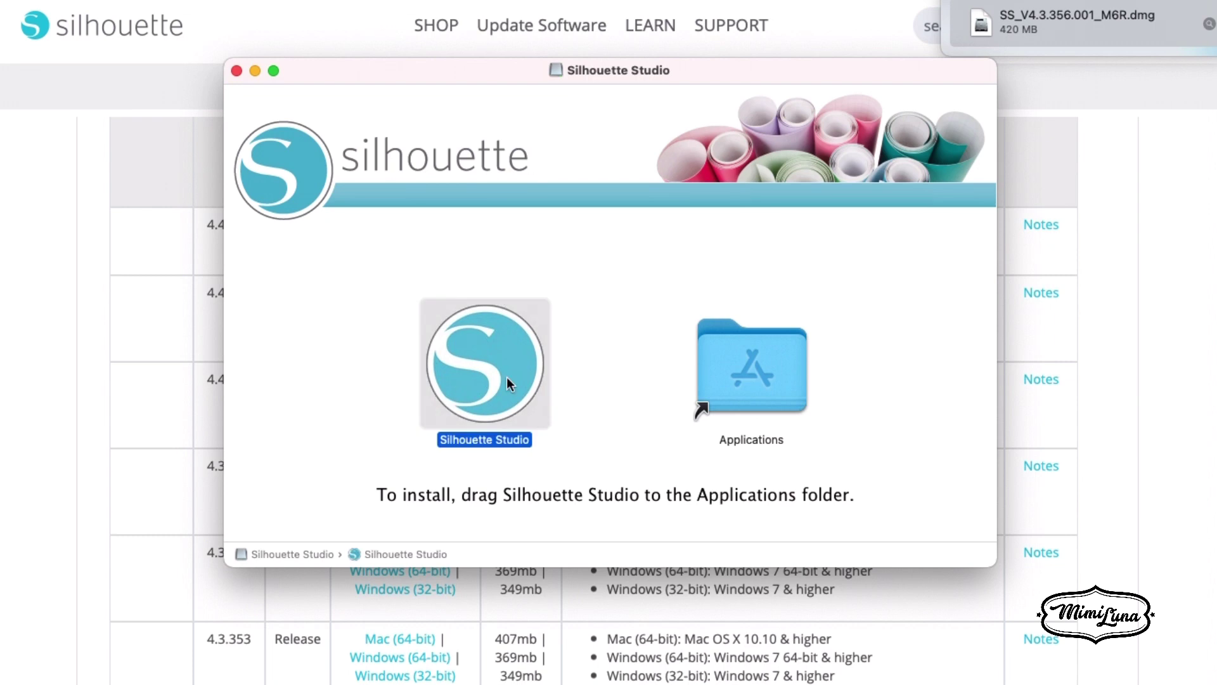
drag(504, 375, 779, 375)
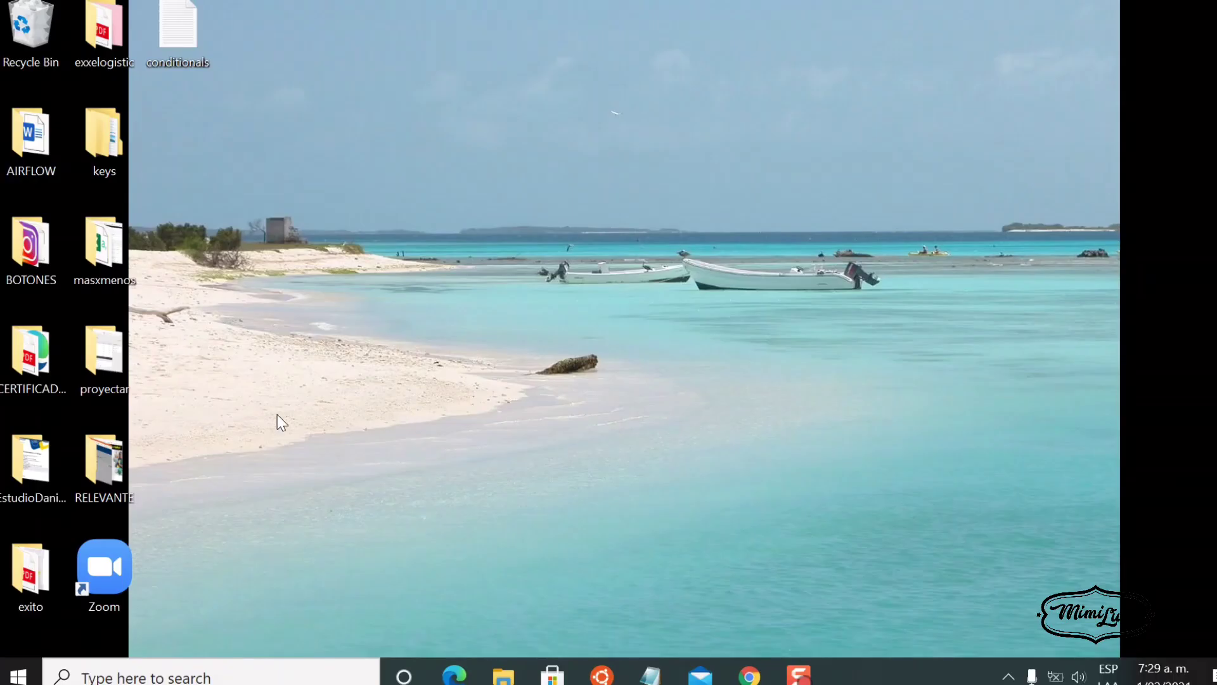
- On the Windows computer, open the System settings and go to the About page to examine the system specifications
click(32, 674)
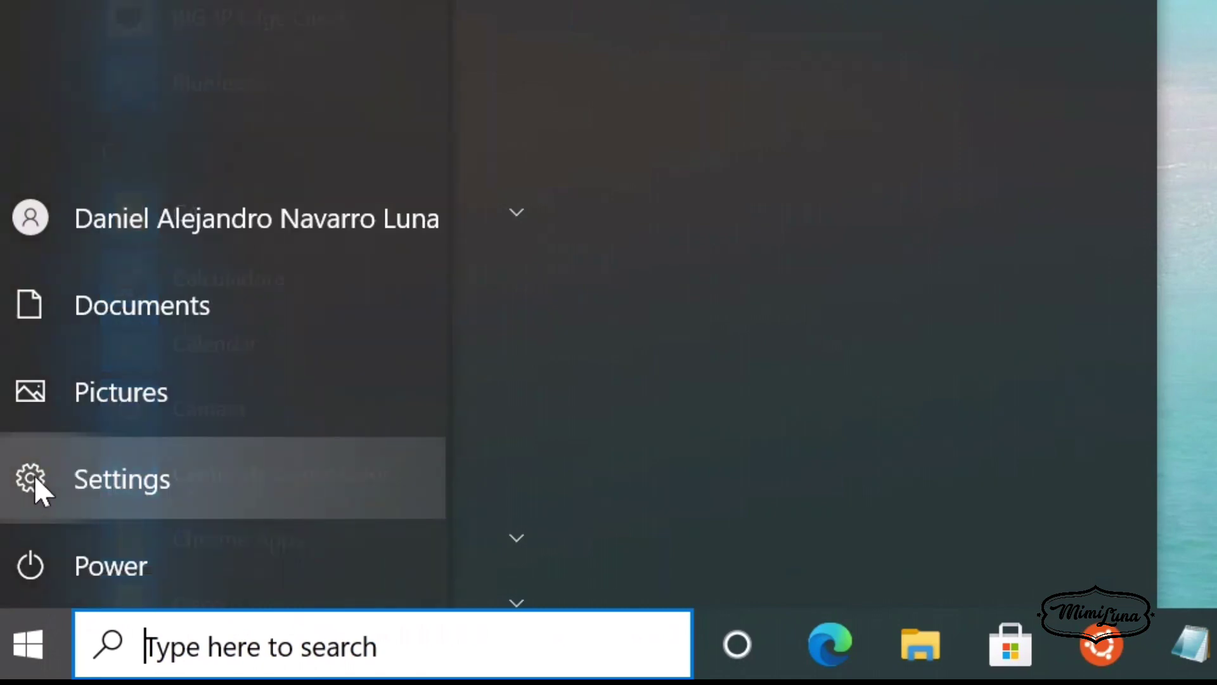
click(35, 479)
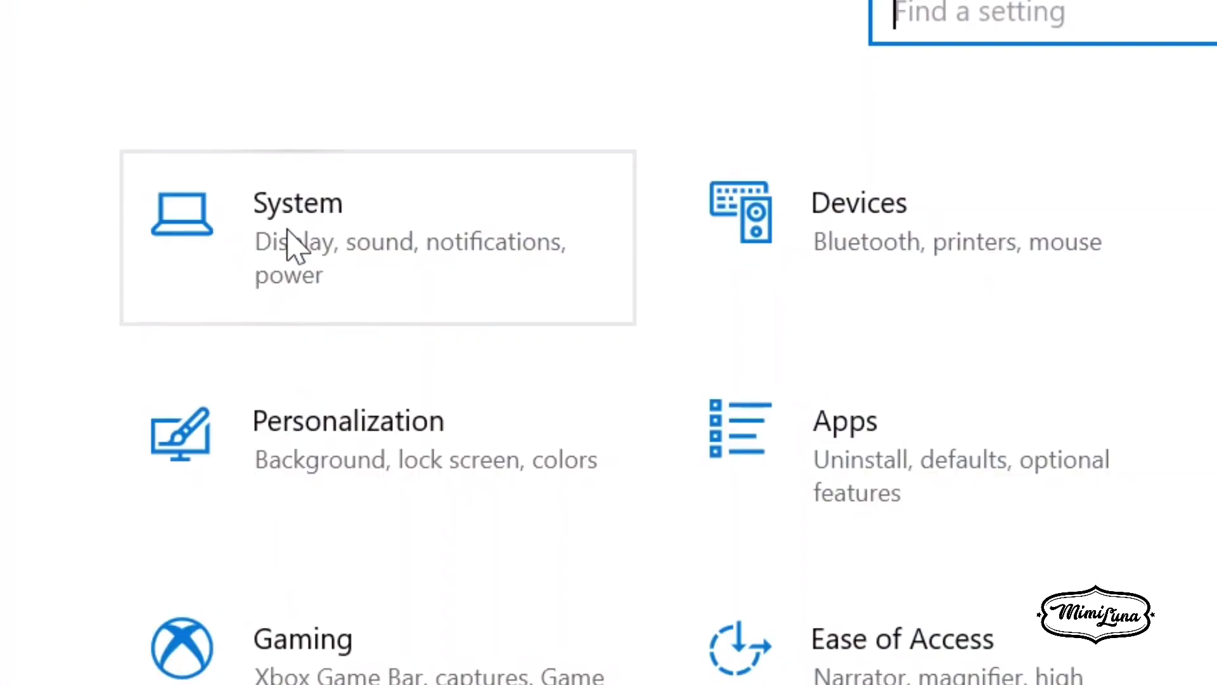
click(289, 232)
scroll(891, 253, down, 2)
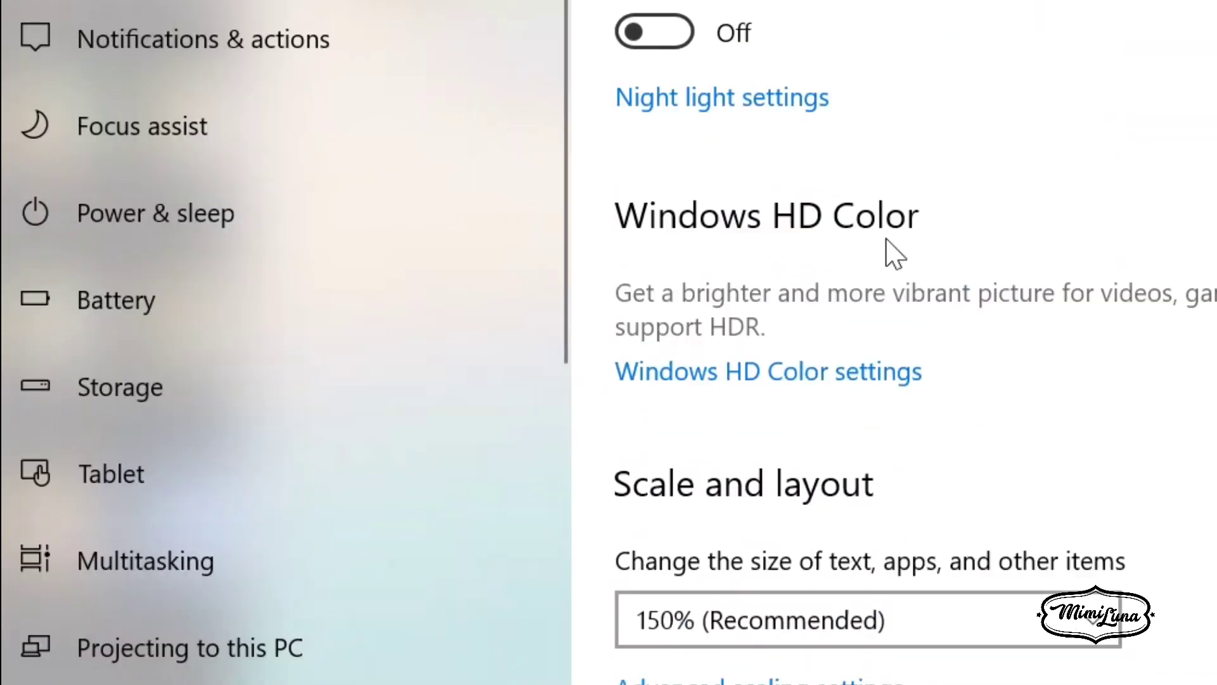
scroll(890, 254, down, 5)
scroll(365, 421, down, 2)
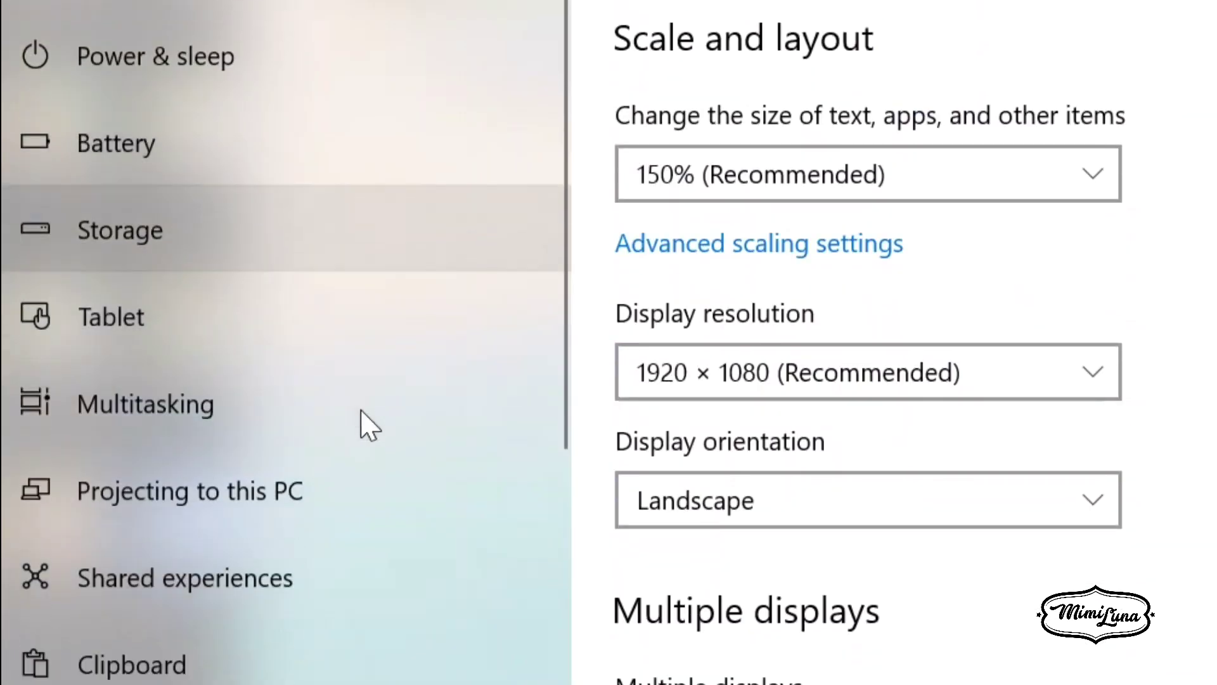
scroll(360, 411, down, 3)
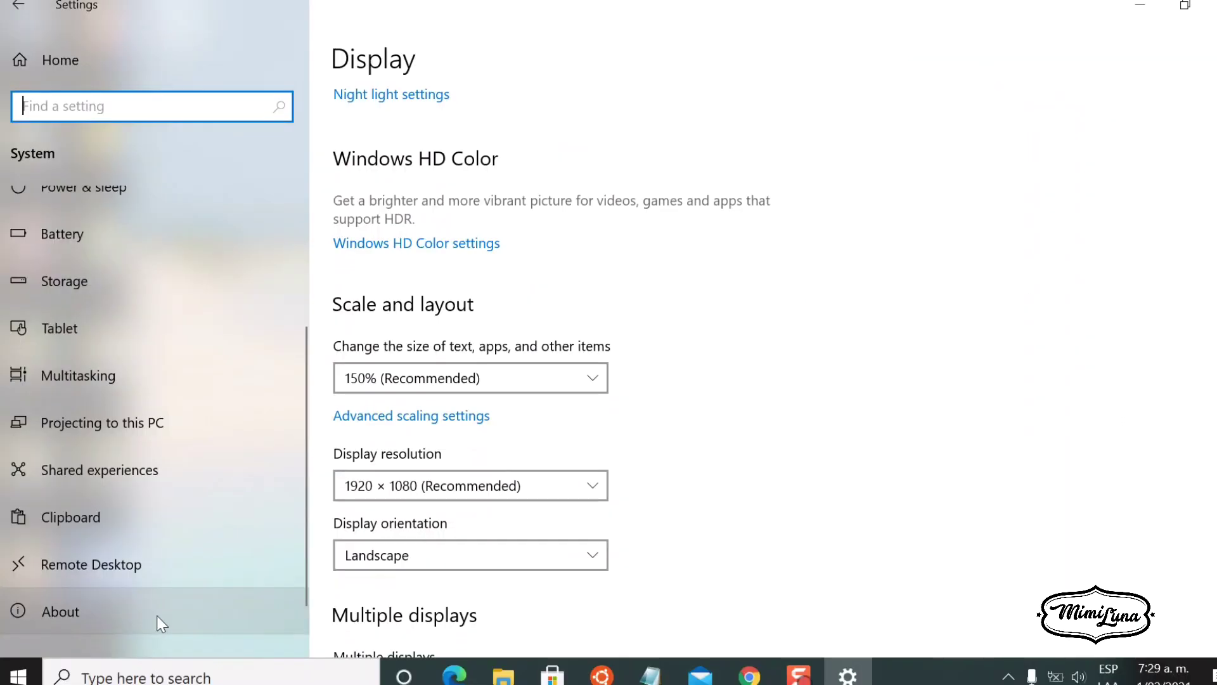
click(291, 610)
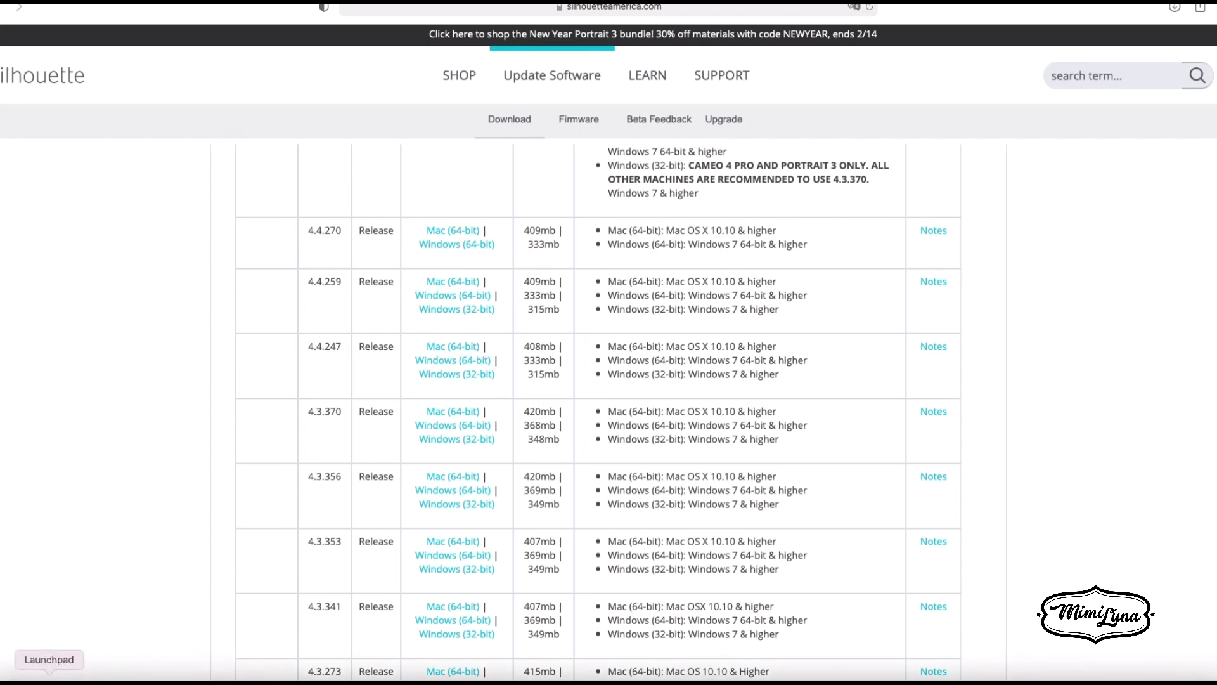
- Launch Silhouette Studio from the Mac's installed applications and allow the app downloaded from the Internet to open
click(49, 674)
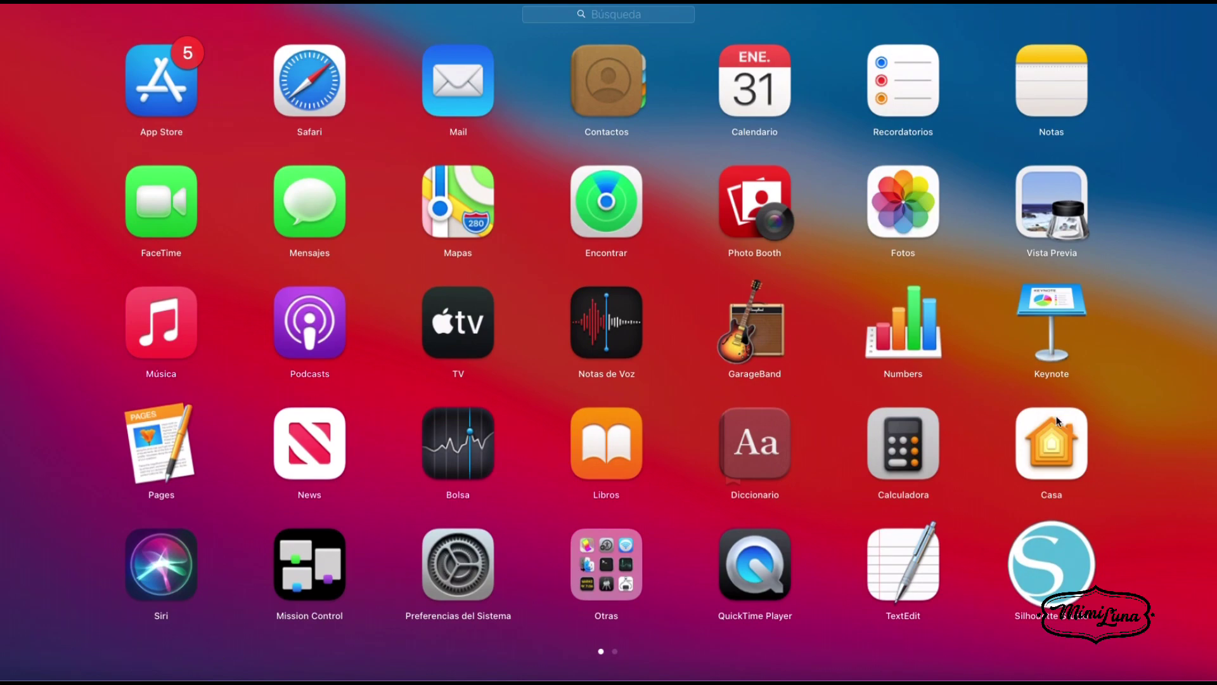
click(1051, 544)
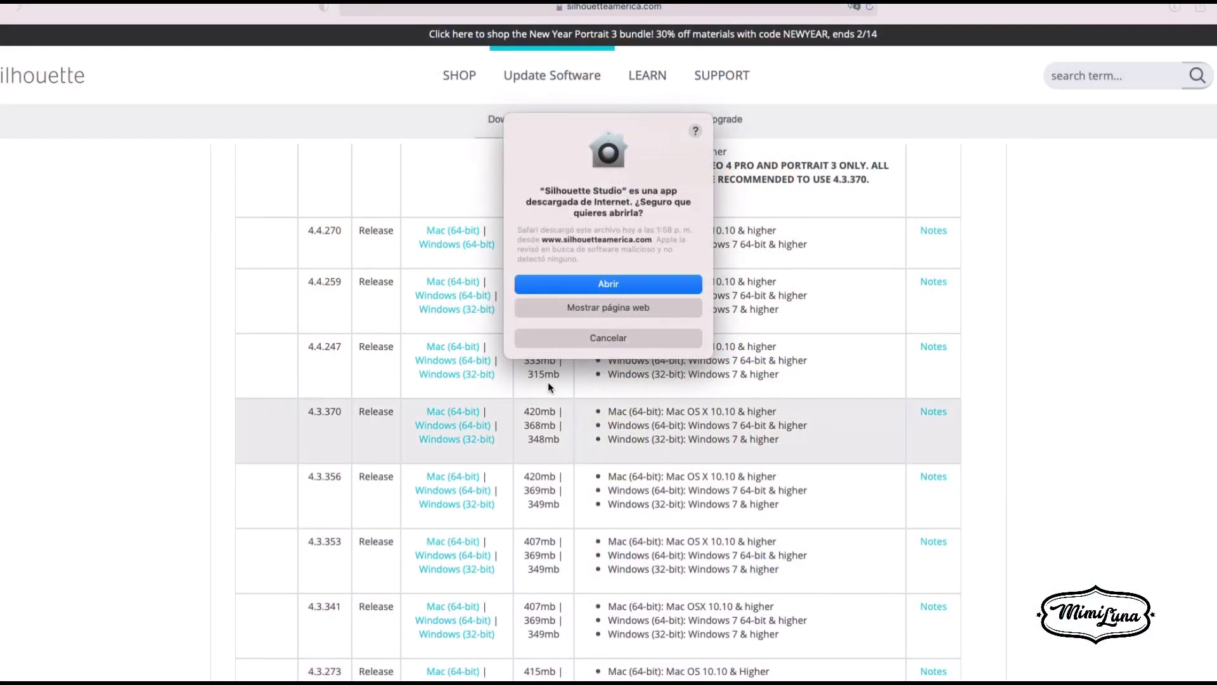
scroll(548, 382, down, 1)
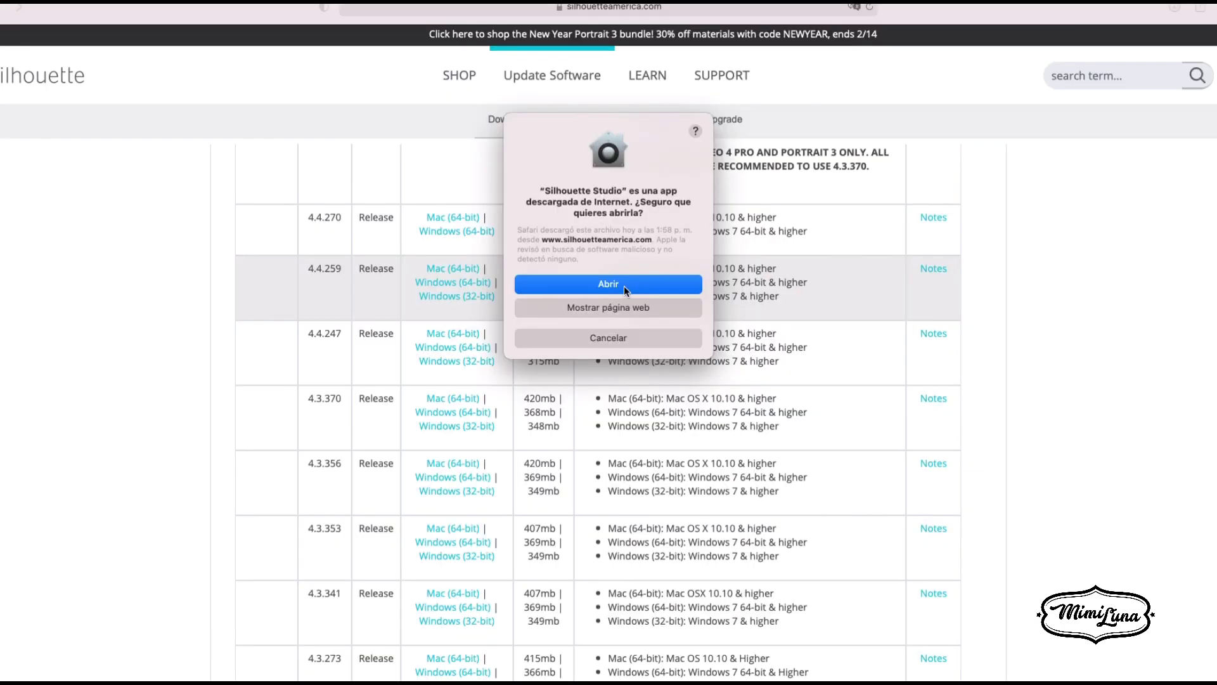
click(624, 287)
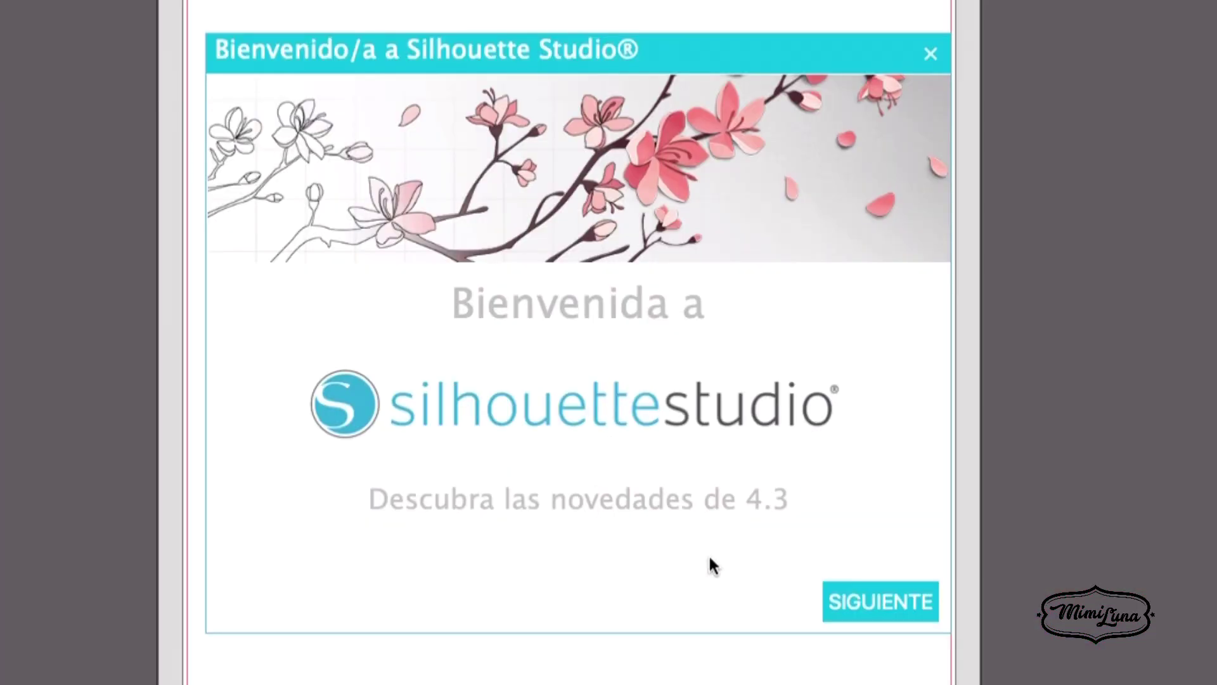
- Go through all the pages of the Silhouette Studio welcome tour and start working in the program
click(862, 599)
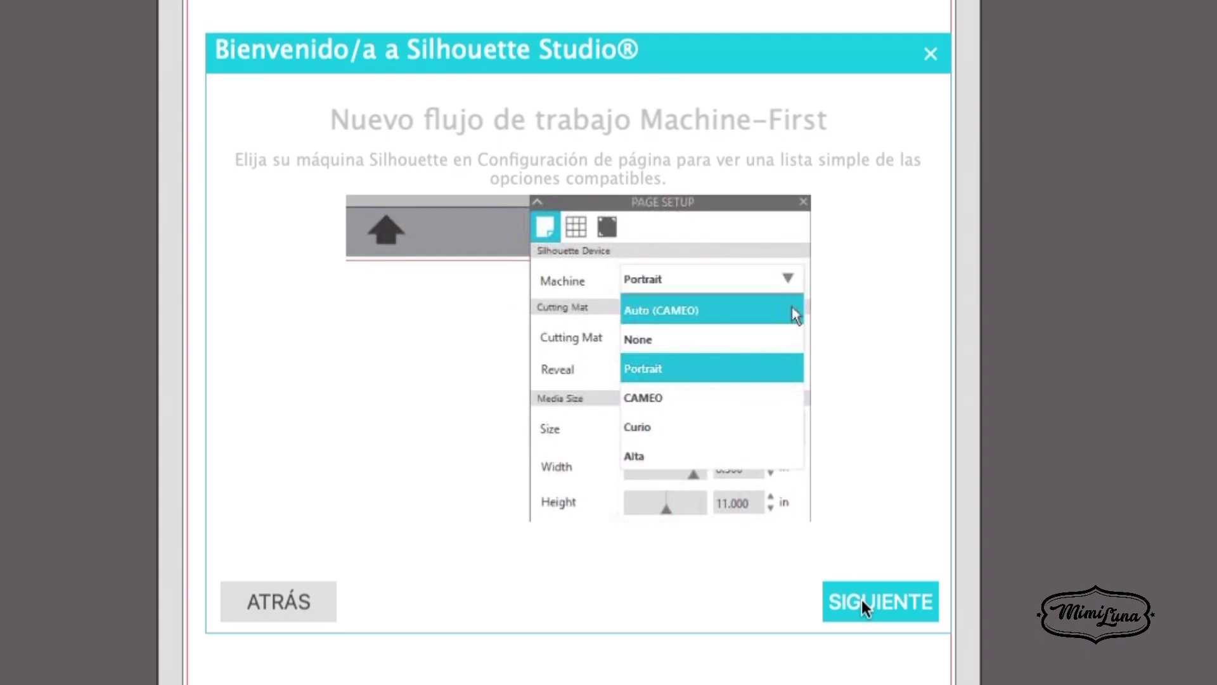
click(862, 600)
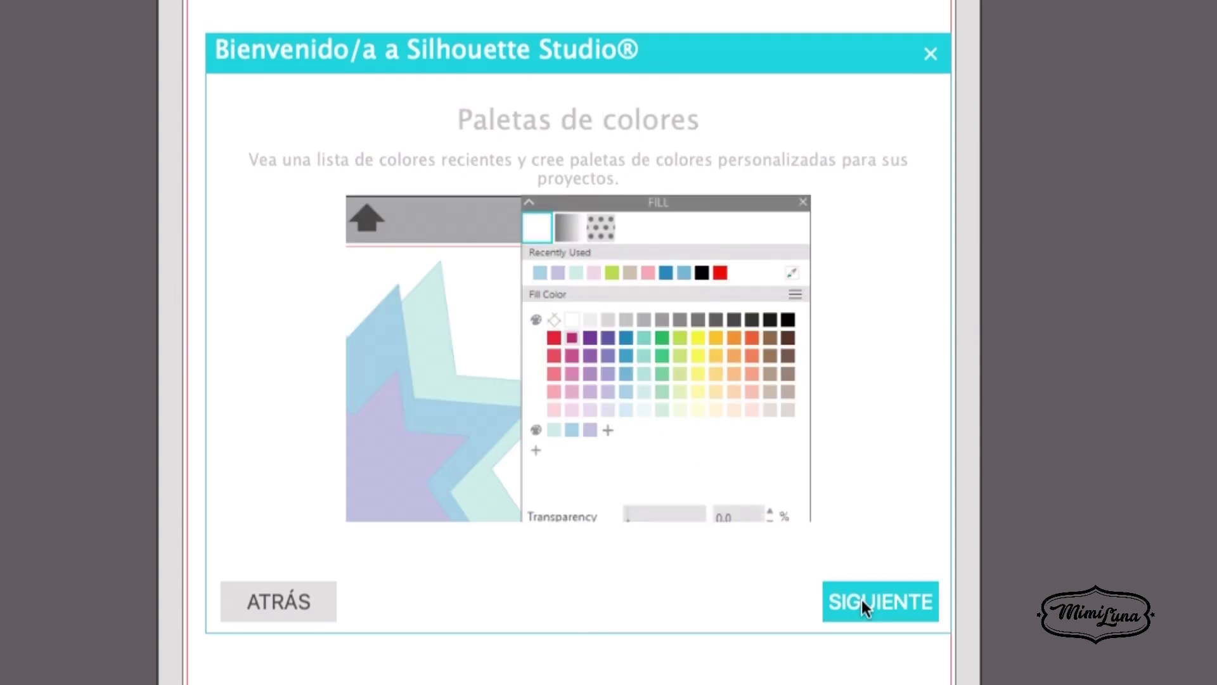
click(862, 599)
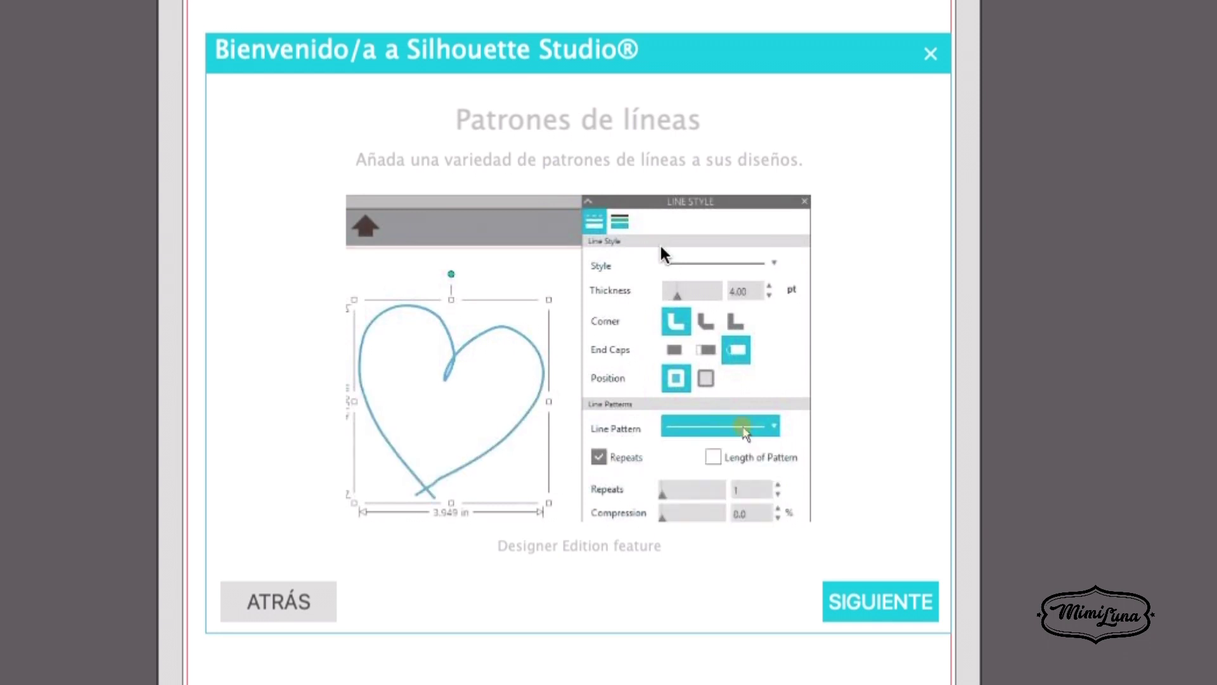
click(893, 600)
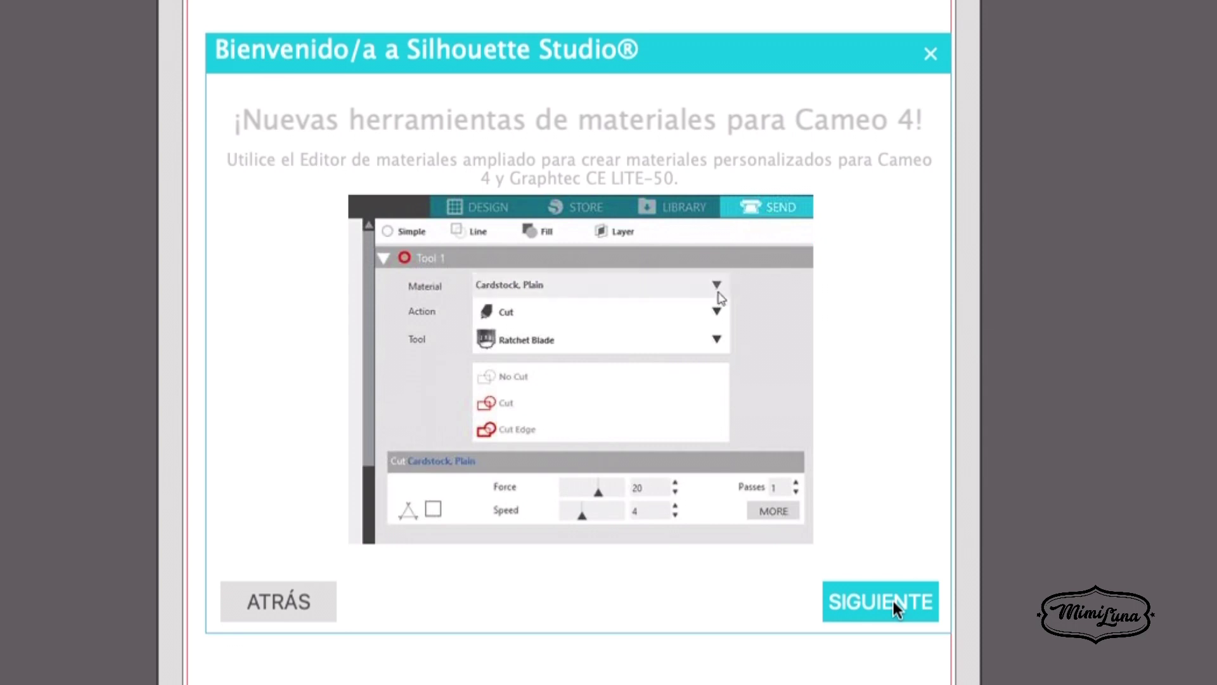
click(894, 600)
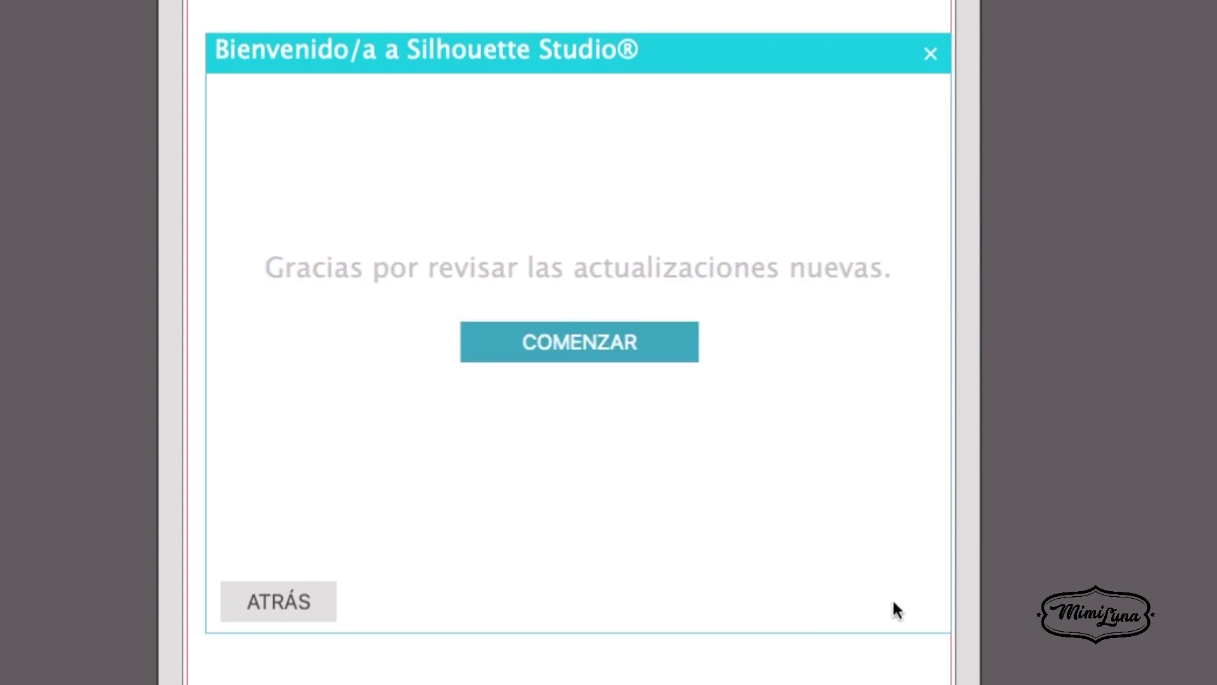
click(596, 342)
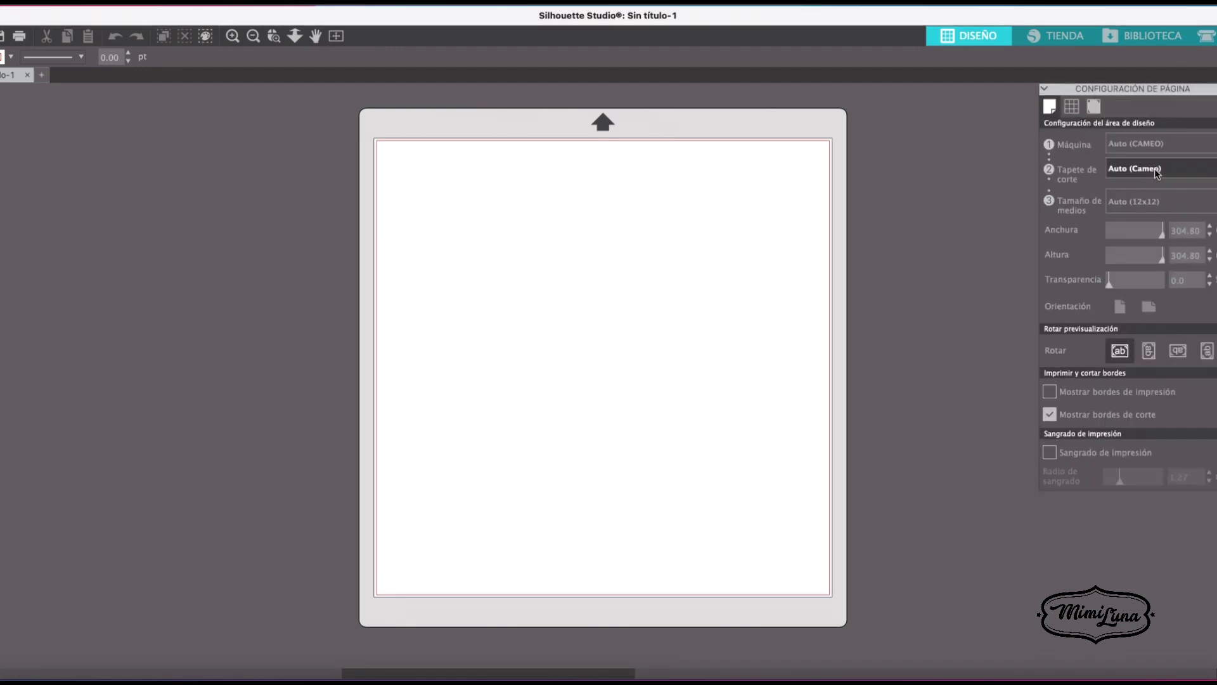
- Set the media size of the design page to Carta (8.5 x 11.0 in)
click(1144, 202)
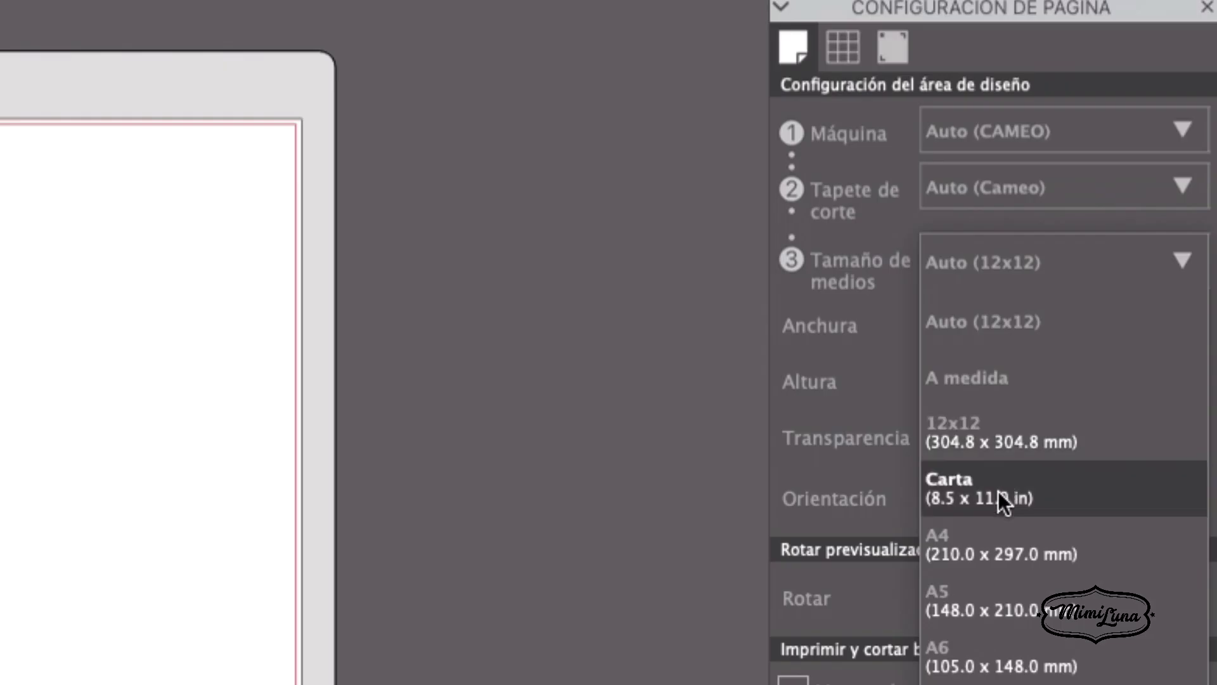
click(998, 491)
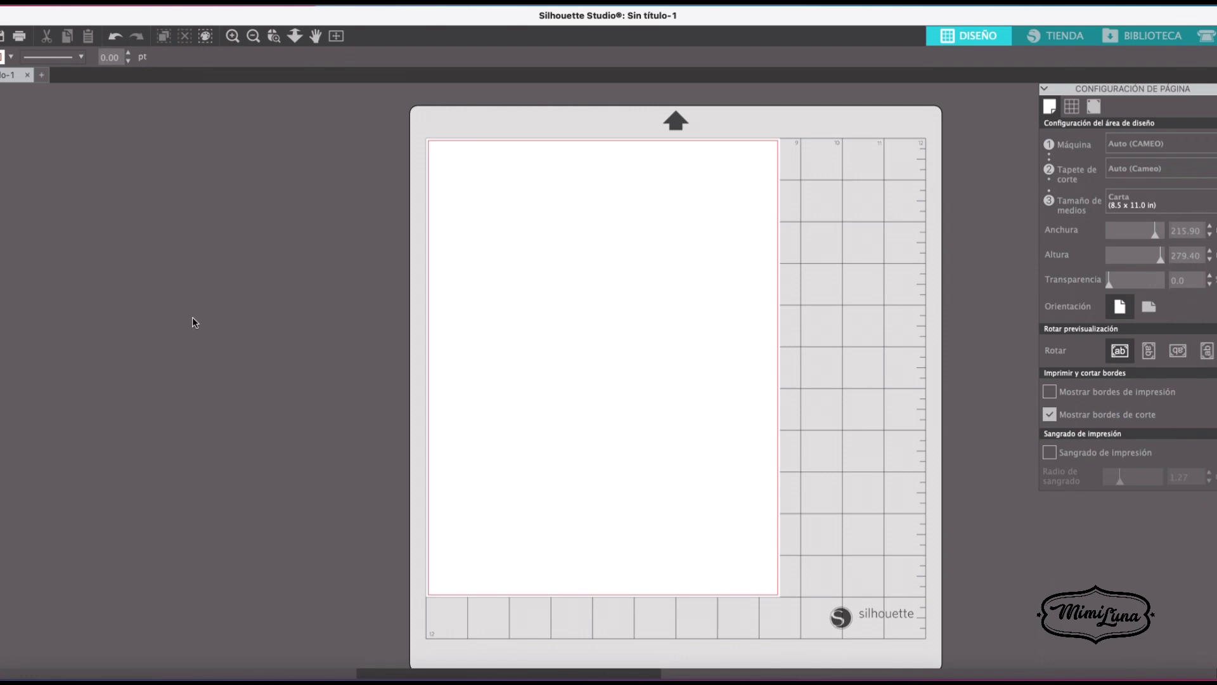
- Draw an ellipse about 74 by 67 mm in the upper part of the page and fill it with magenta
click(1, 139)
click(19, 141)
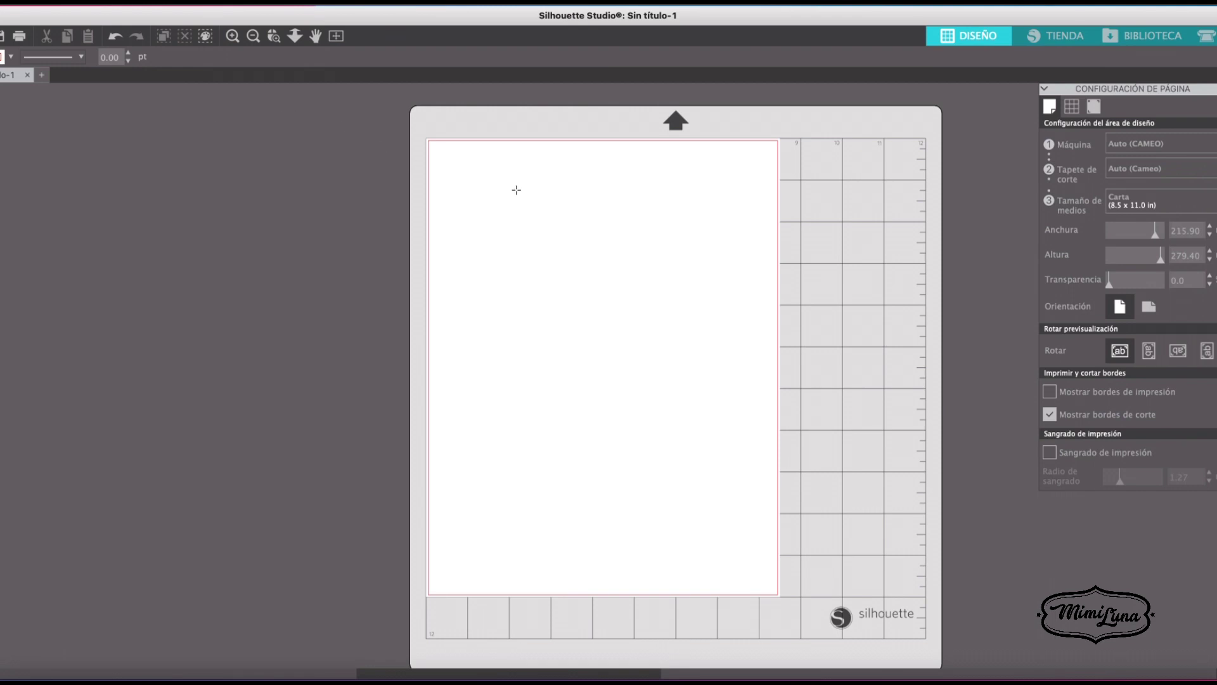
mouse_move(515, 189)
mouse_down()
mouse_move(543, 241)
mouse_move(626, 282)
mouse_move(638, 304)
mouse_up()
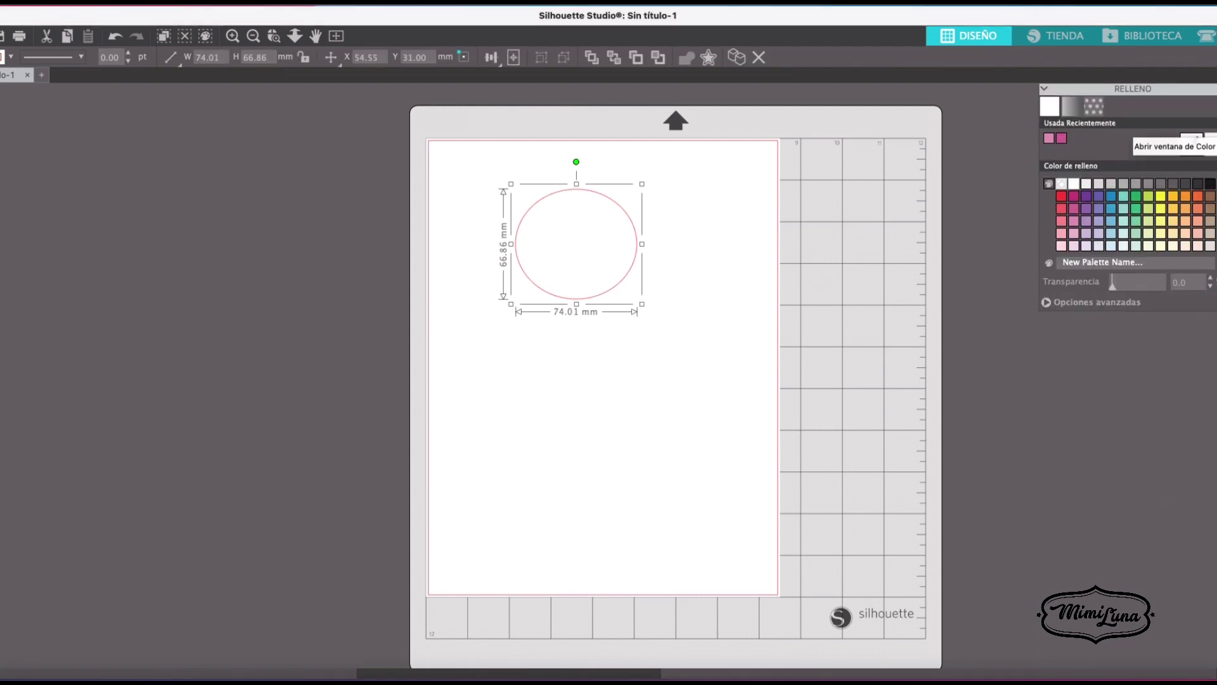
click(1063, 138)
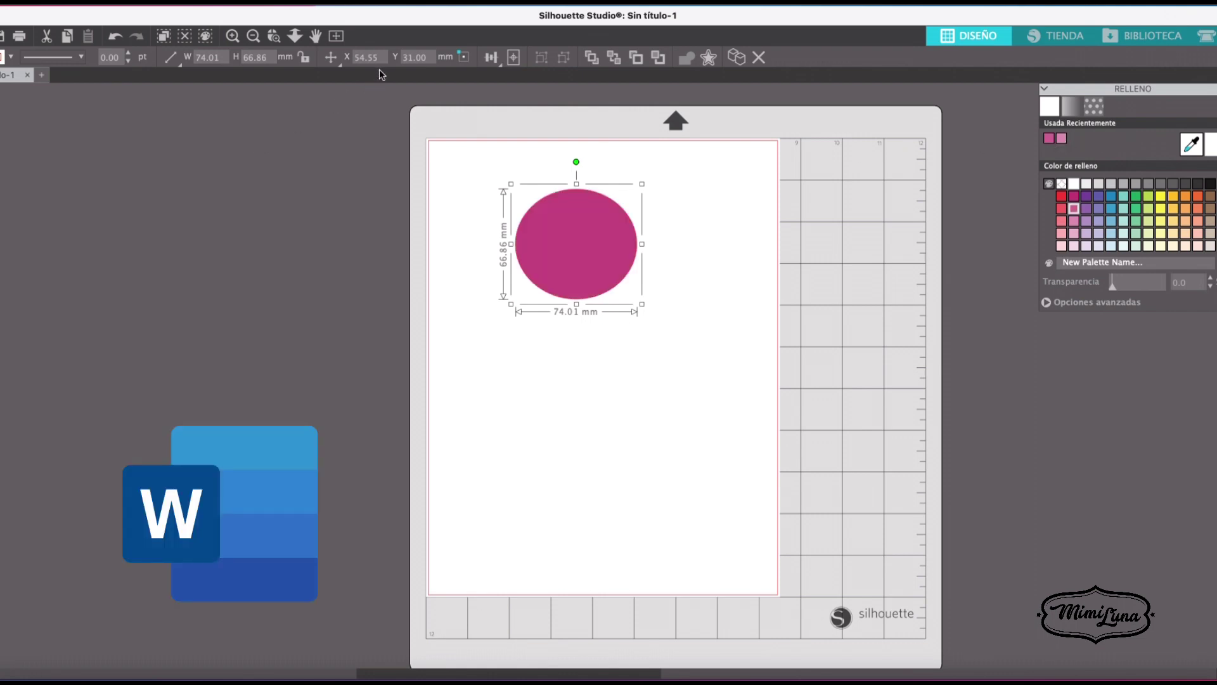
- Resize the ellipse to a 50 by 50 mm circle, place it near the page's upper-left corner and deselect it
drag(379, 55, 334, 58)
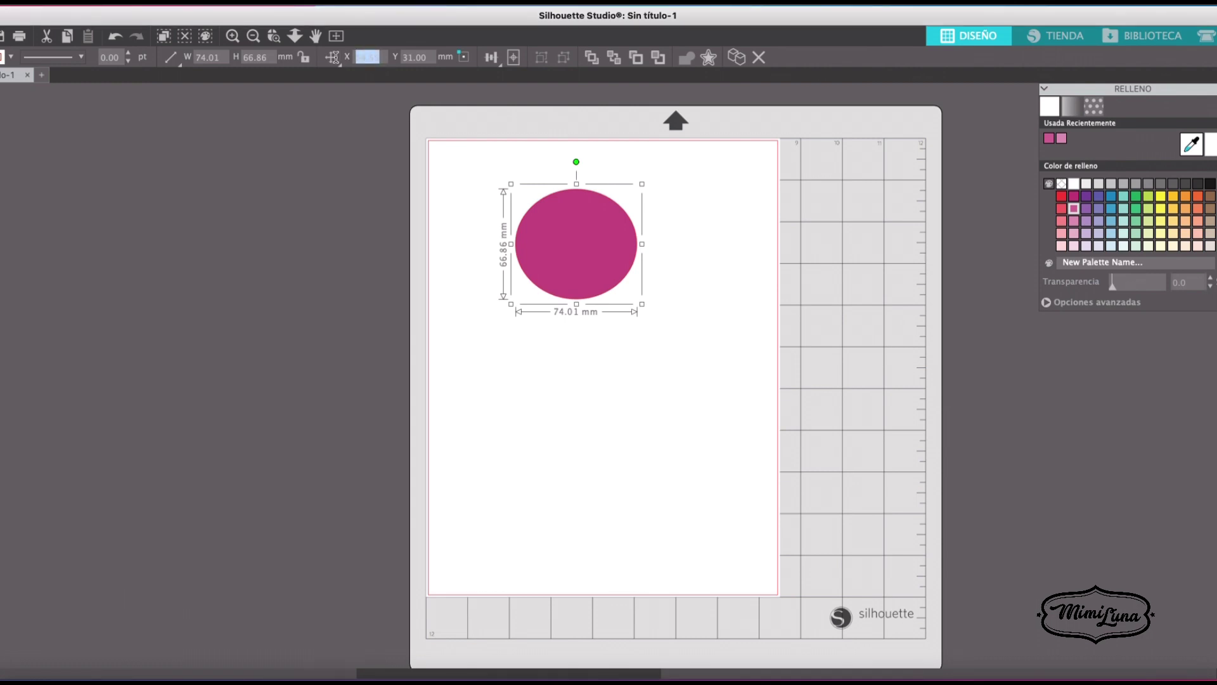
text(5)
double_click(401, 57)
text(5)
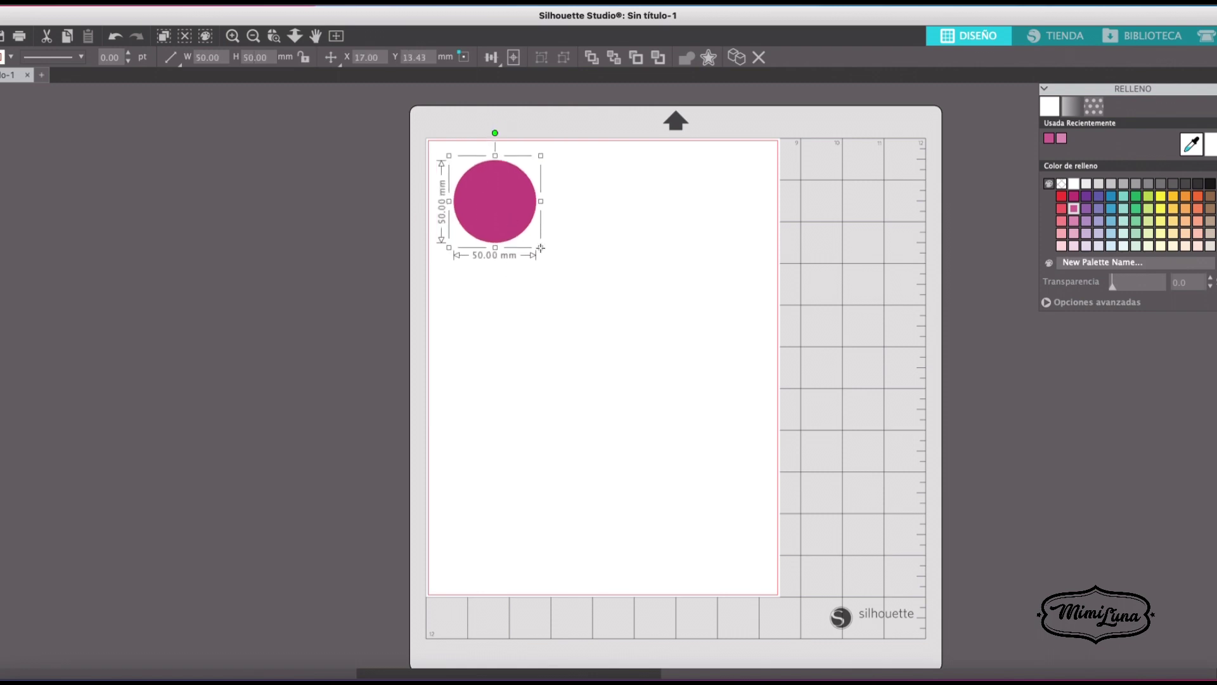
drag(552, 258, 566, 274)
key(Delete)
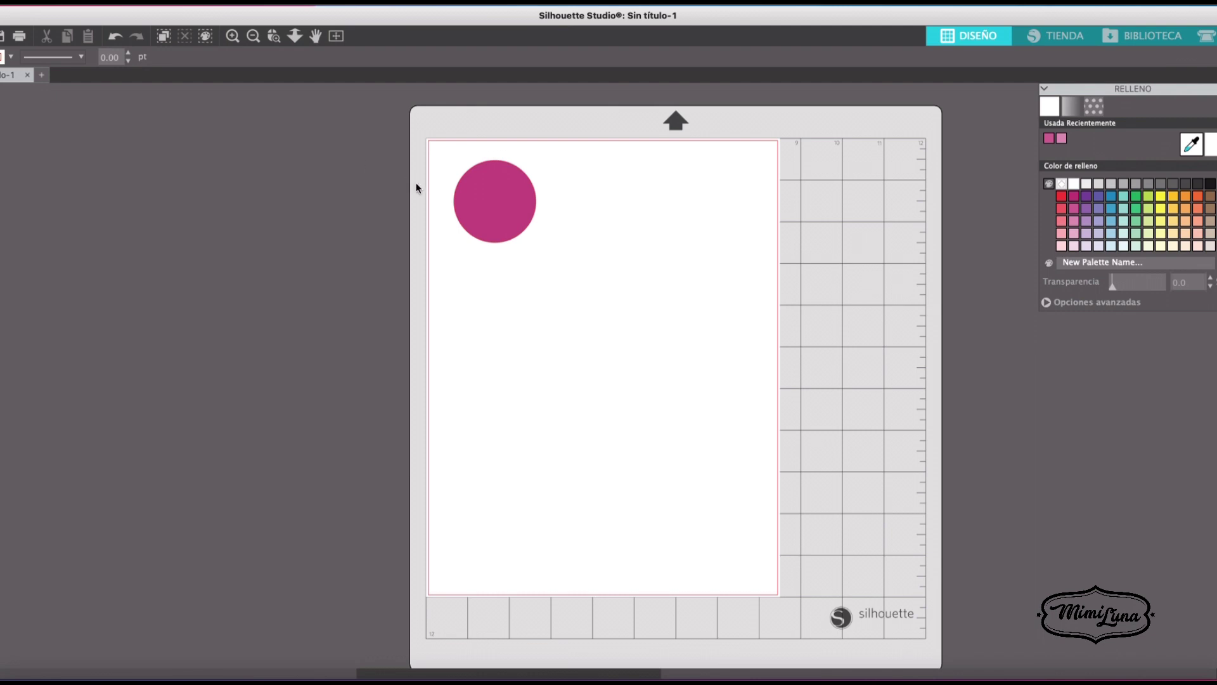
- Add the letter "M" as text in Lucida Grande at 72 pt on top of the magenta circle
click(519, 203)
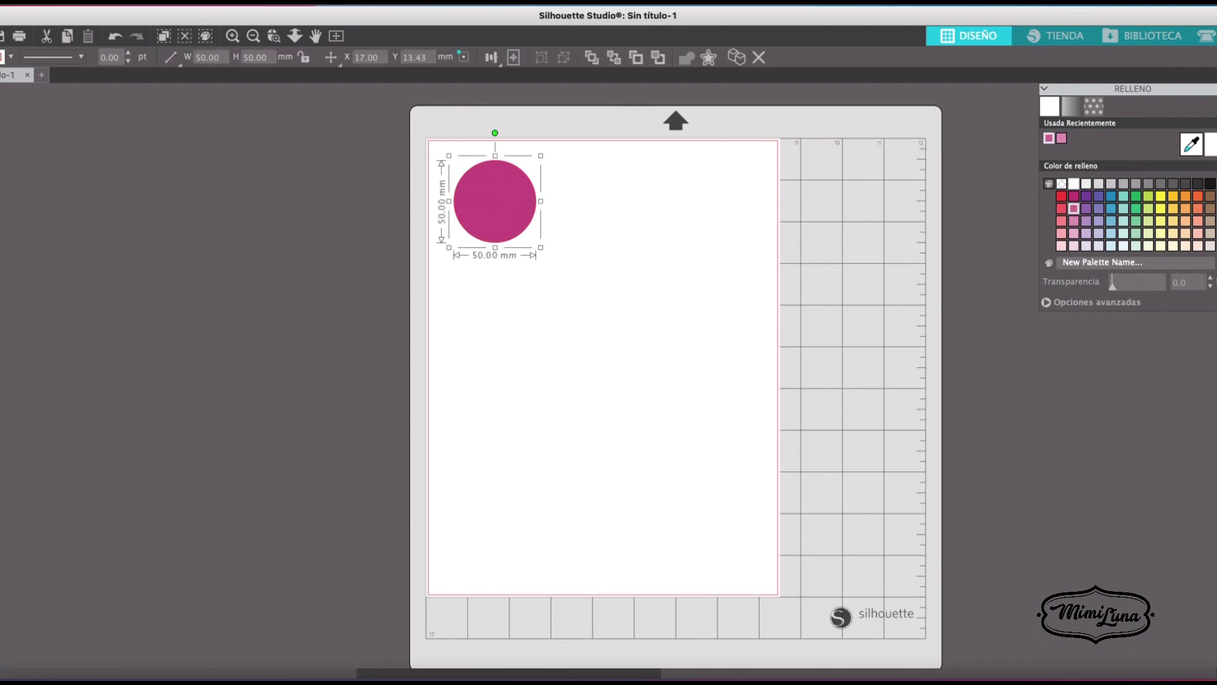
key(t)
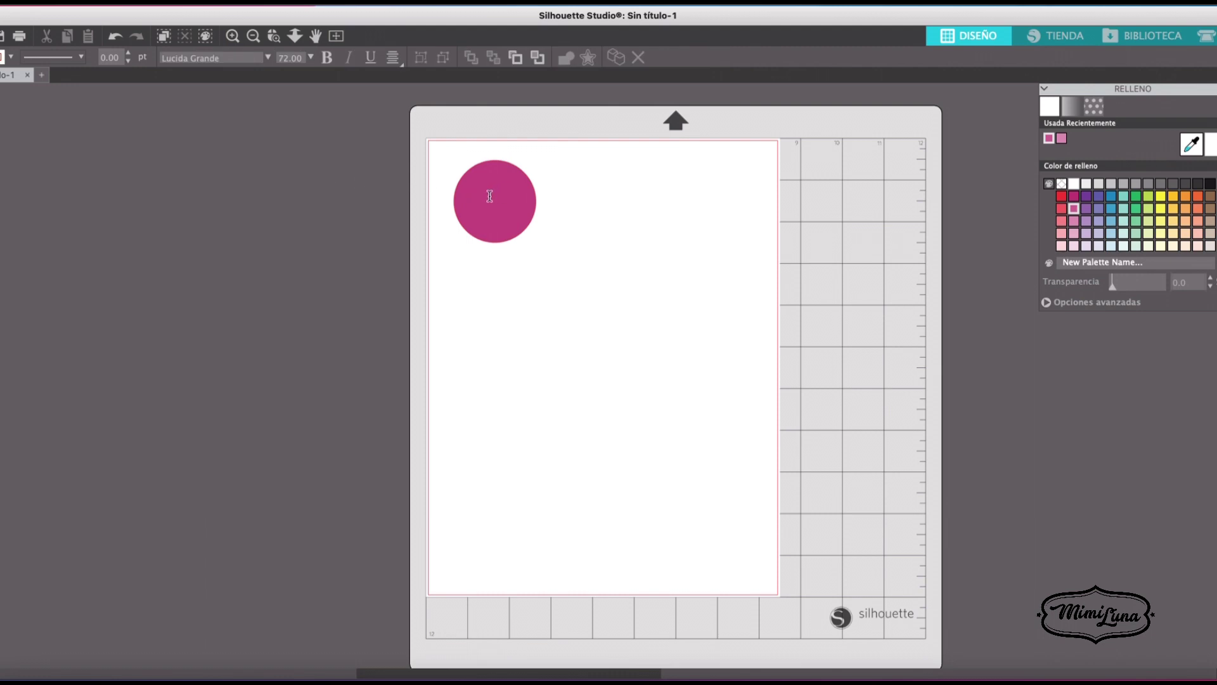
click(480, 199)
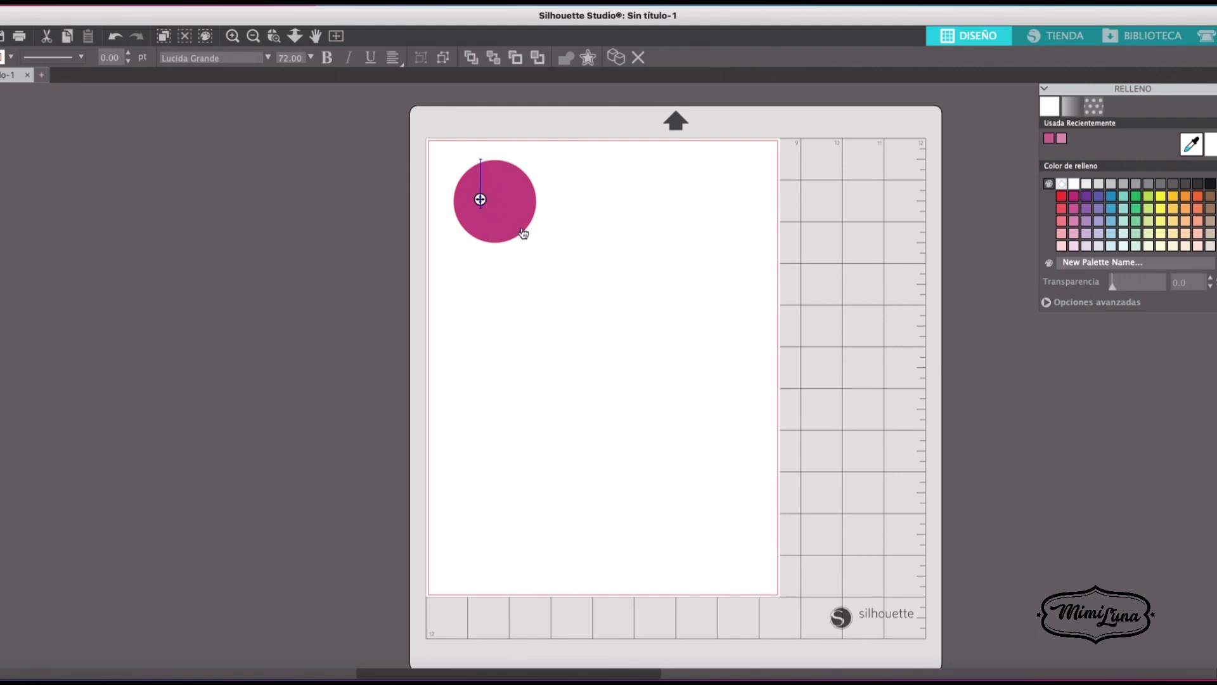
text(M)
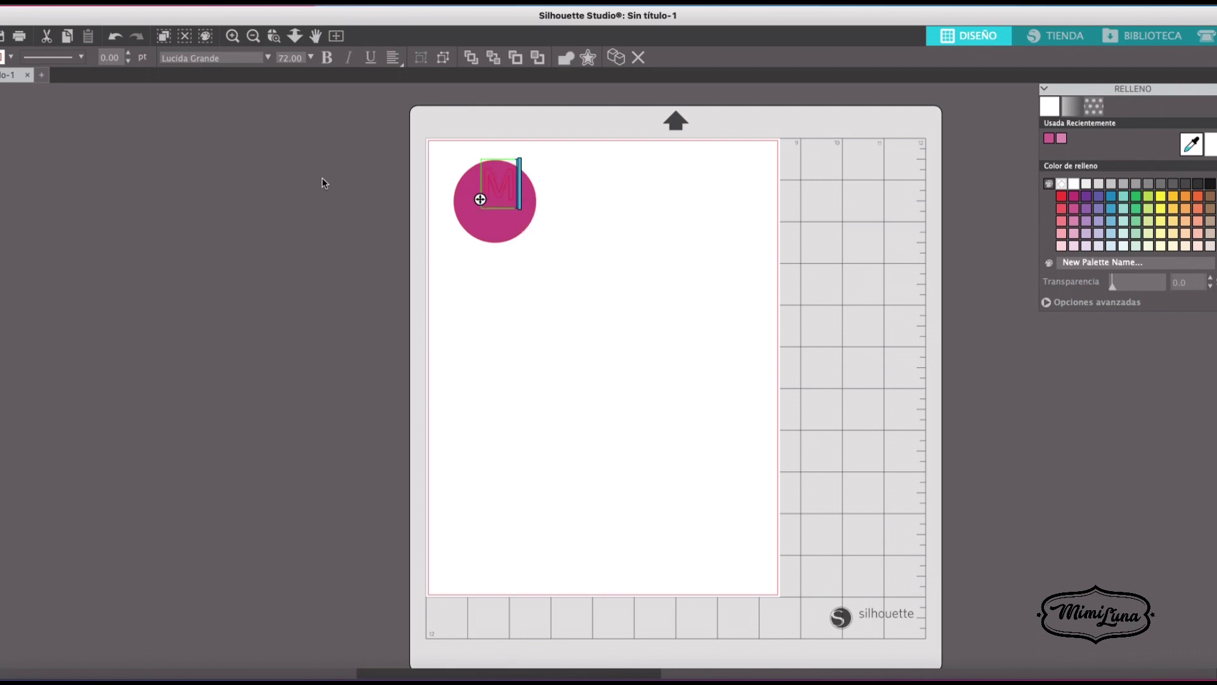
key(Escape)
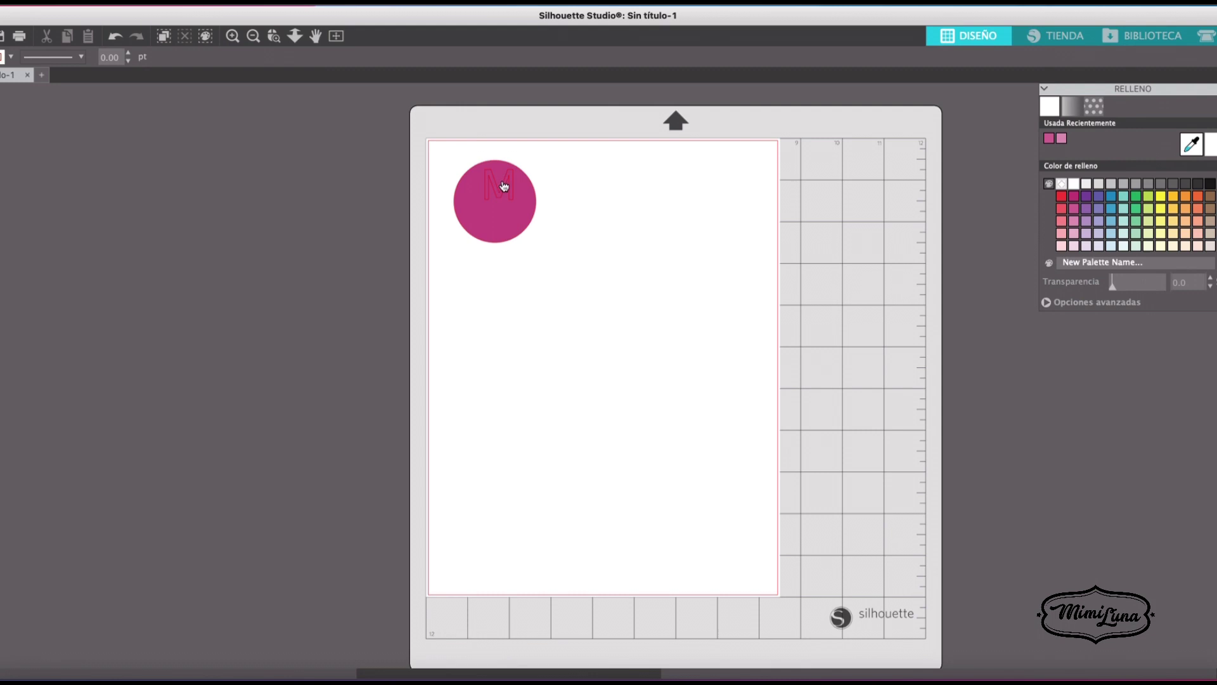
- Move the magenta circle slightly up and right to about X 19.5, Y 4.6 mm, so it surrounds the letter M
click(504, 187)
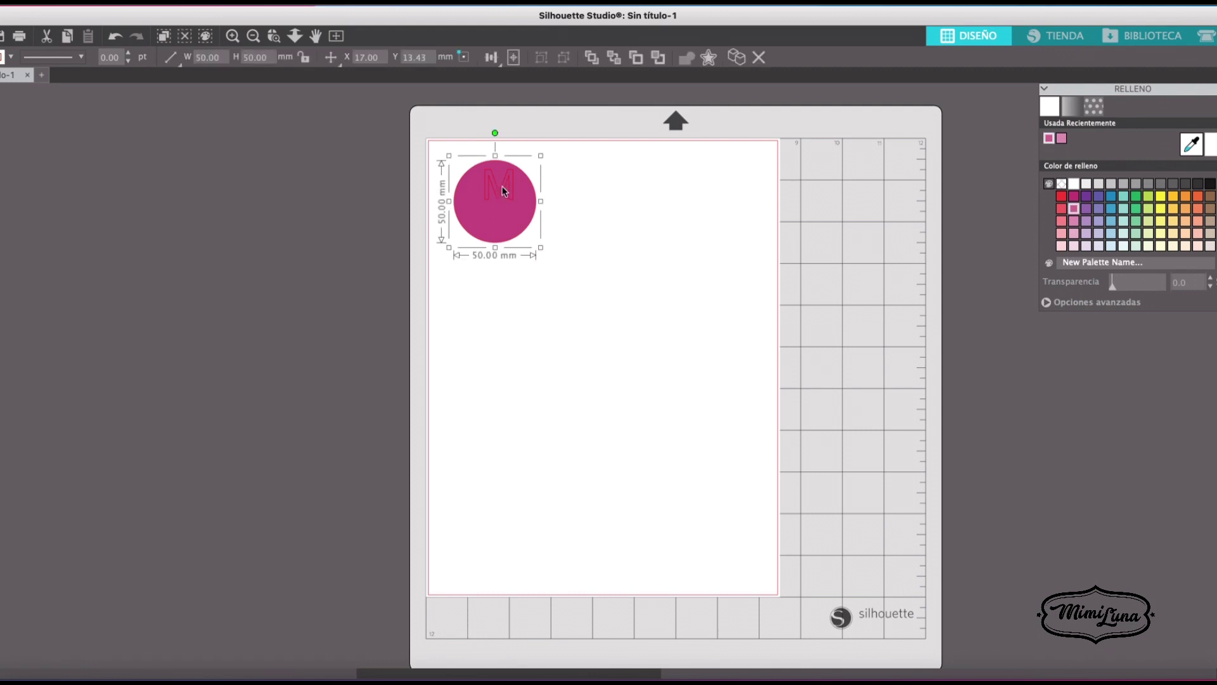
drag(504, 191, 509, 177)
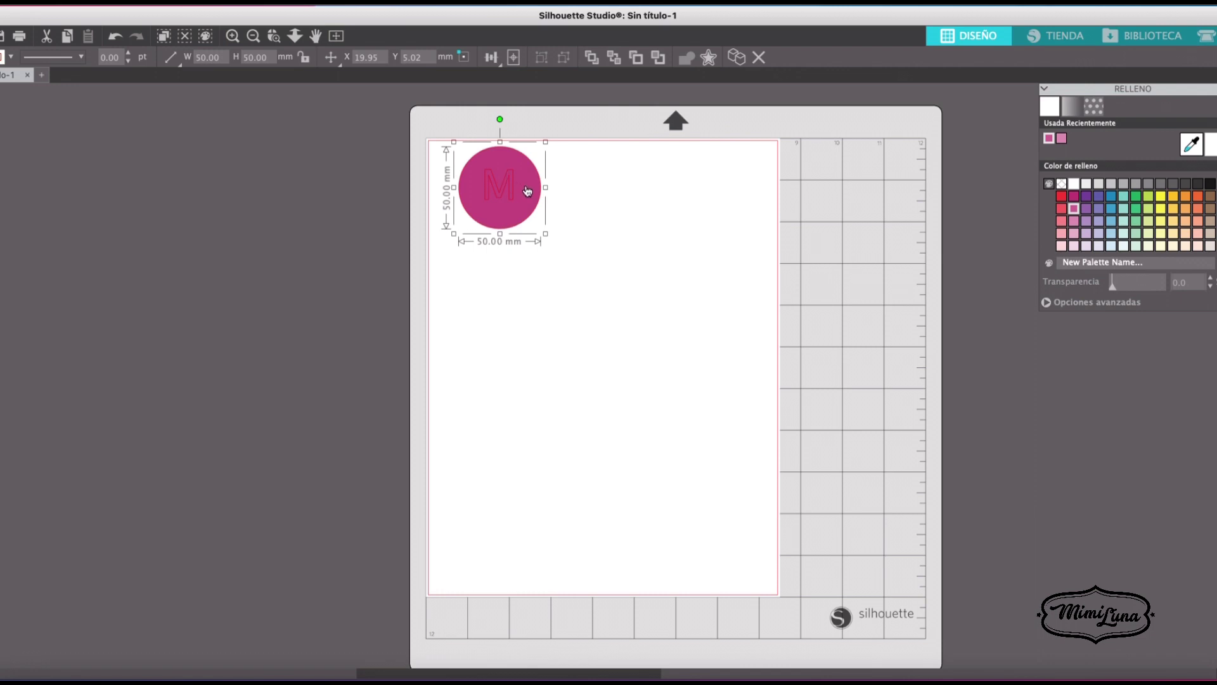
drag(525, 189, 525, 189)
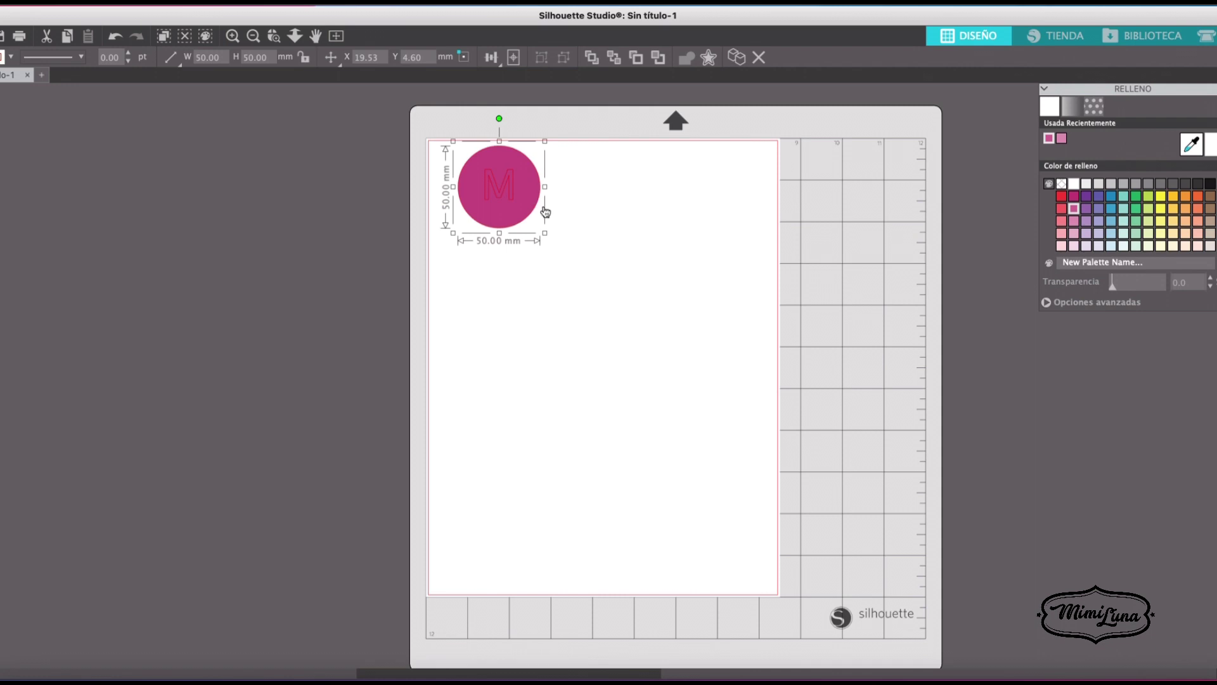
- Select the circle and the letter M together, align their centers vertically, and deselect them
drag(576, 264, 429, 165)
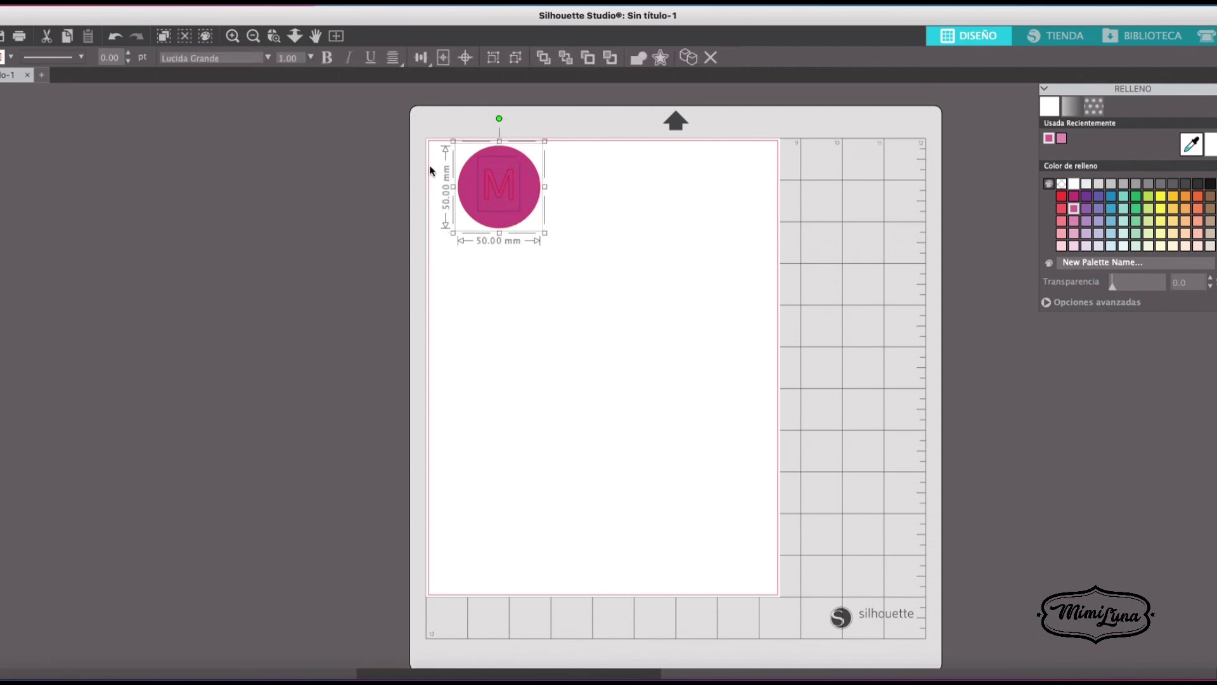
click(413, 58)
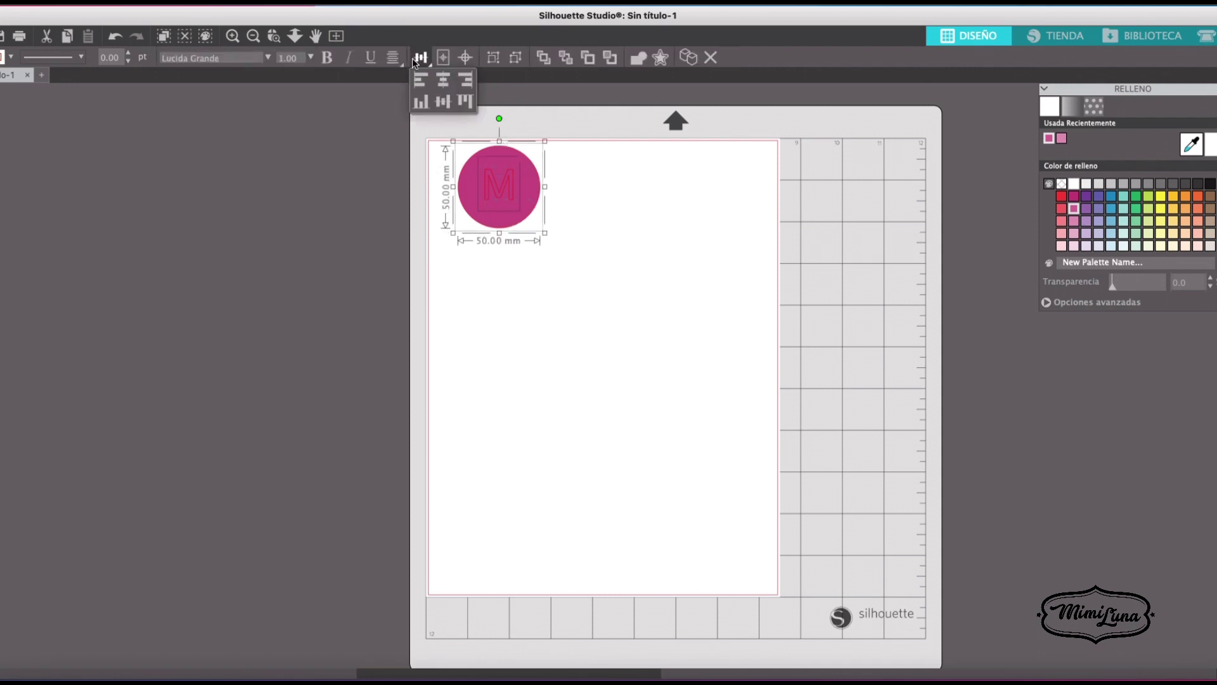
click(445, 100)
click(614, 178)
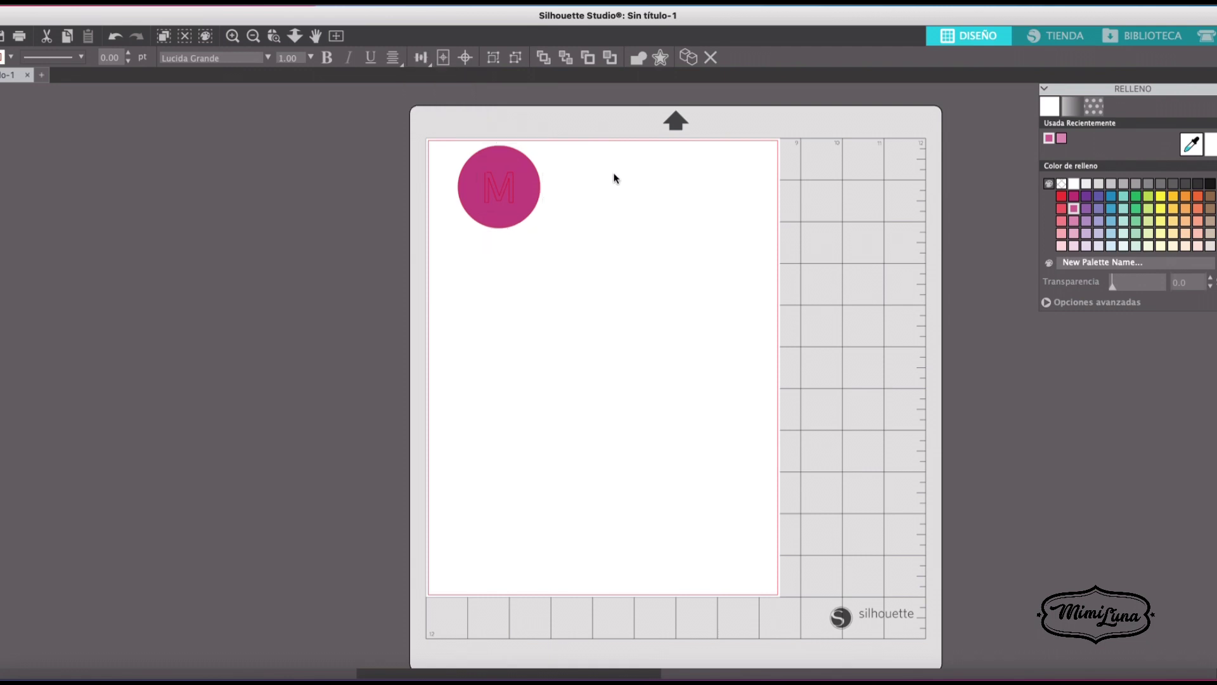
- Select only the letter M inside the circle and fill it with blue
click(512, 187)
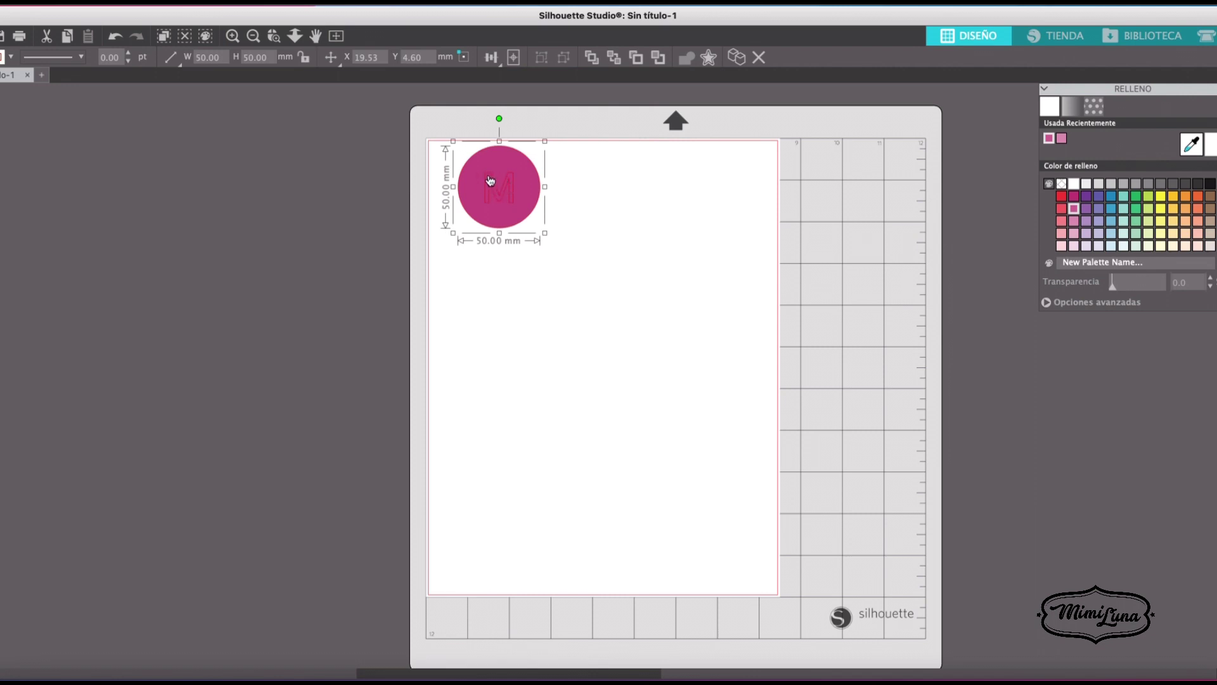
double_click(489, 177)
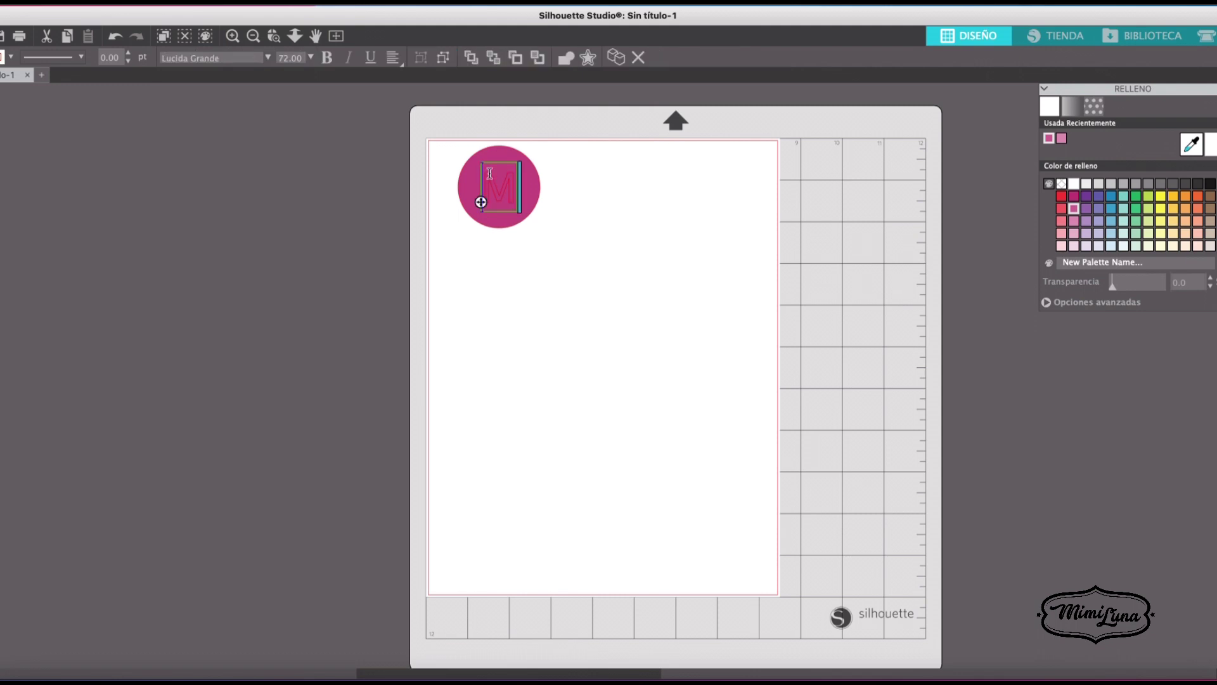
click(589, 203)
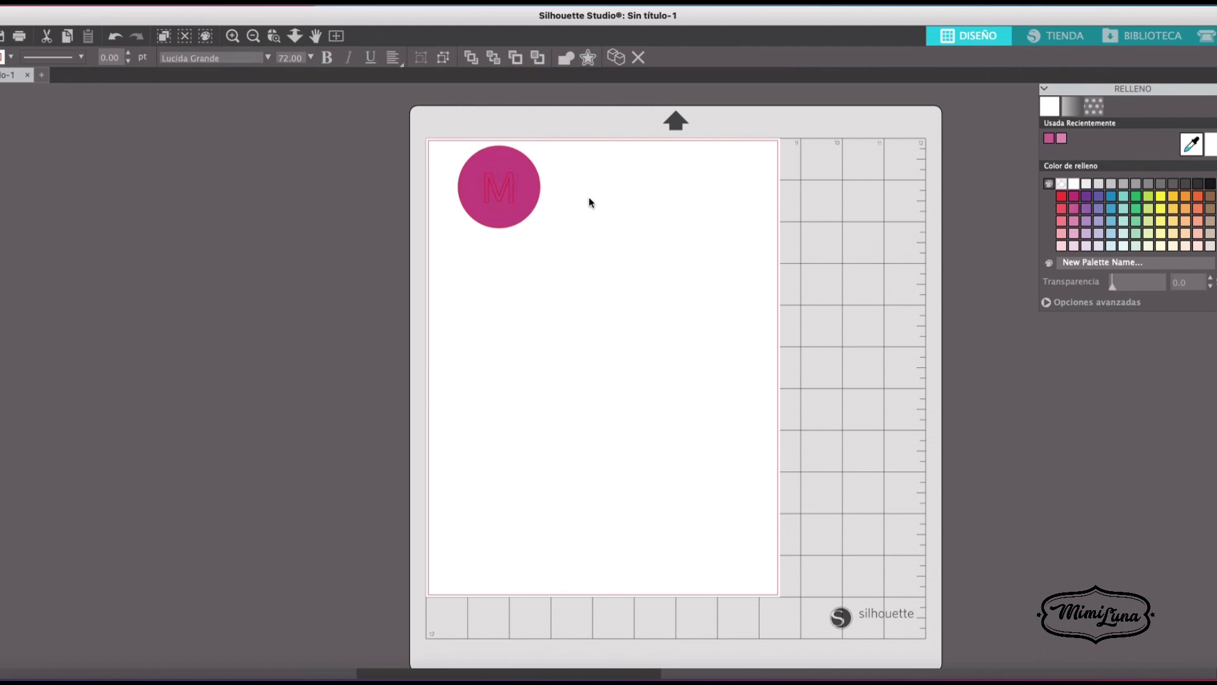
click(514, 178)
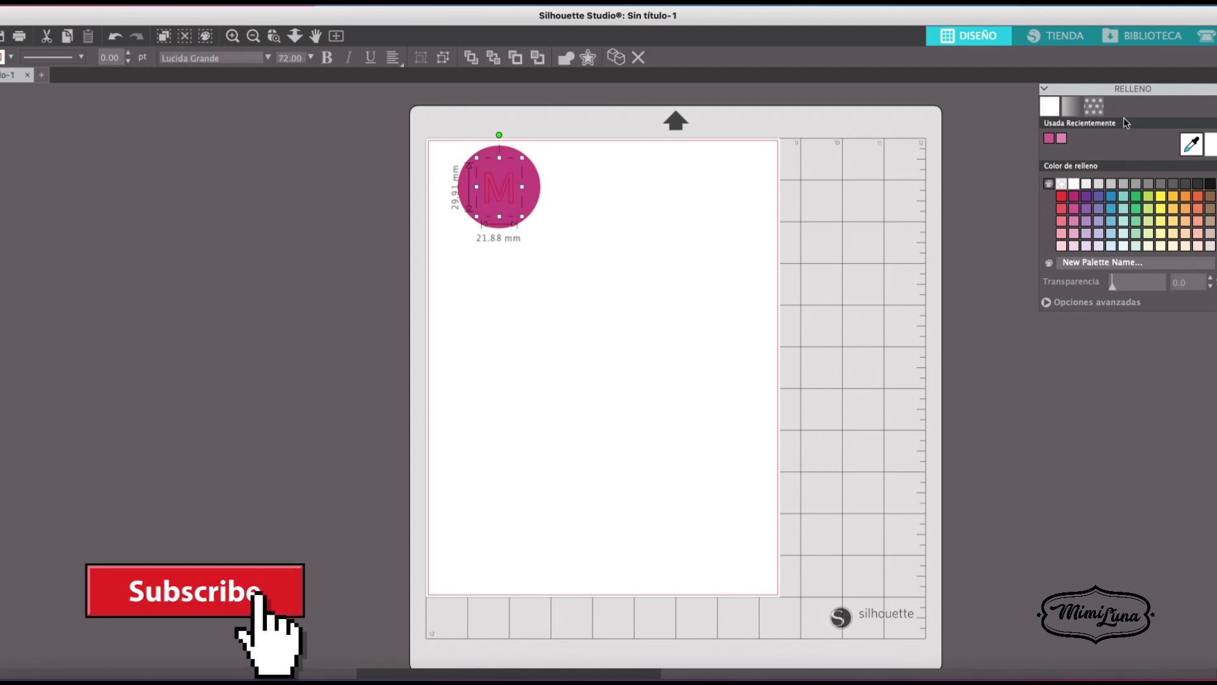
click(1111, 196)
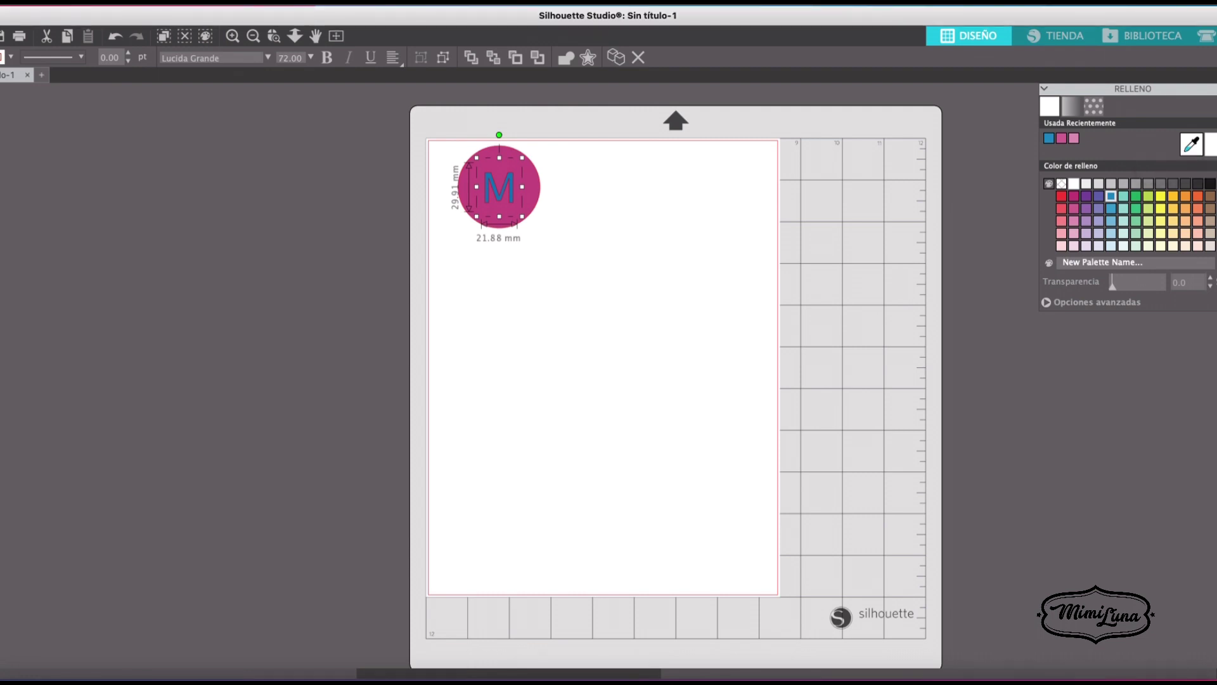
- Open the line color options for the selected letter M
click(1212, 152)
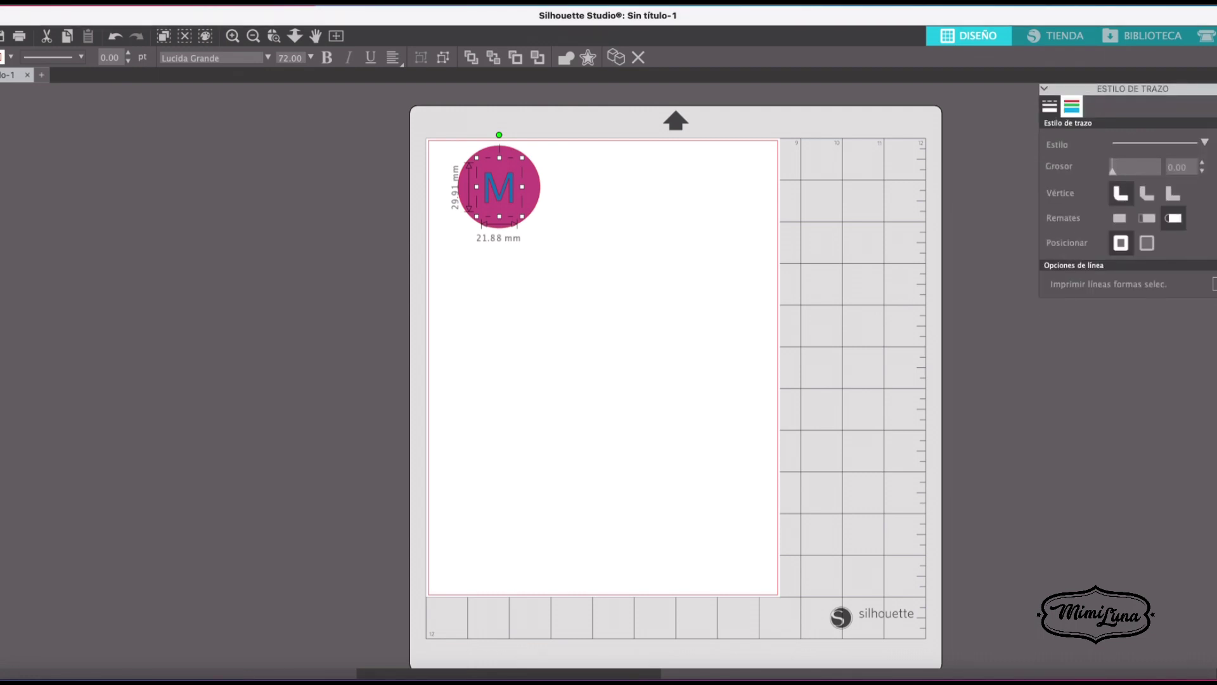
click(1071, 107)
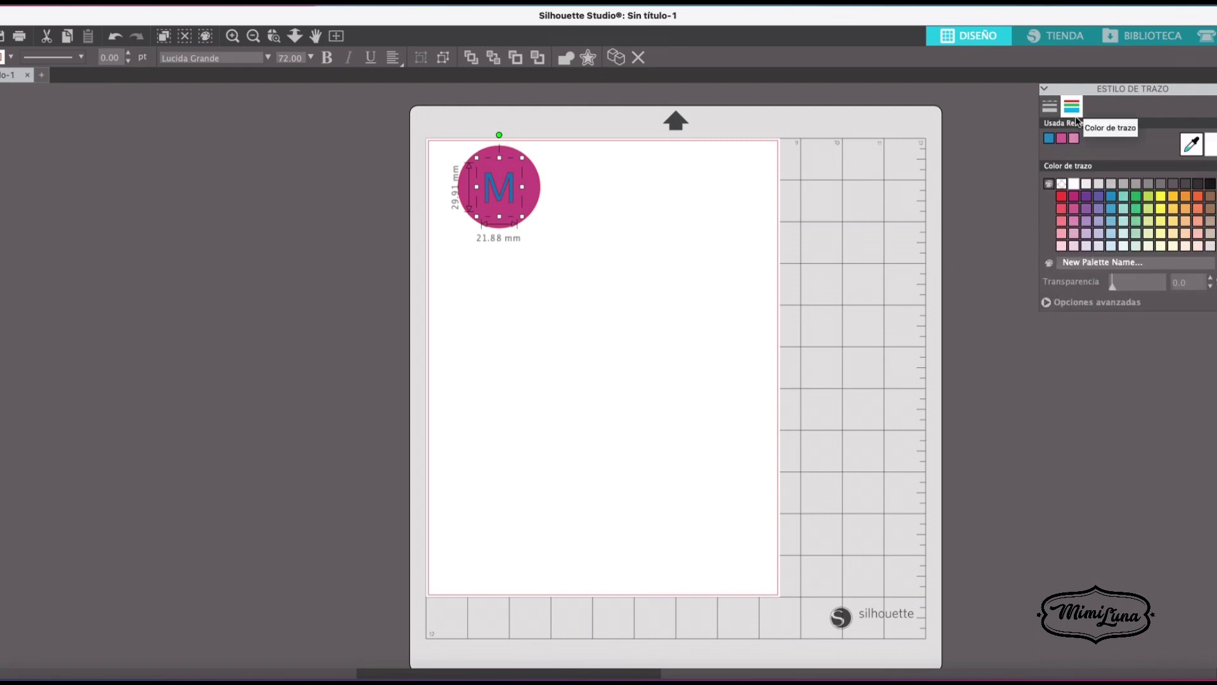